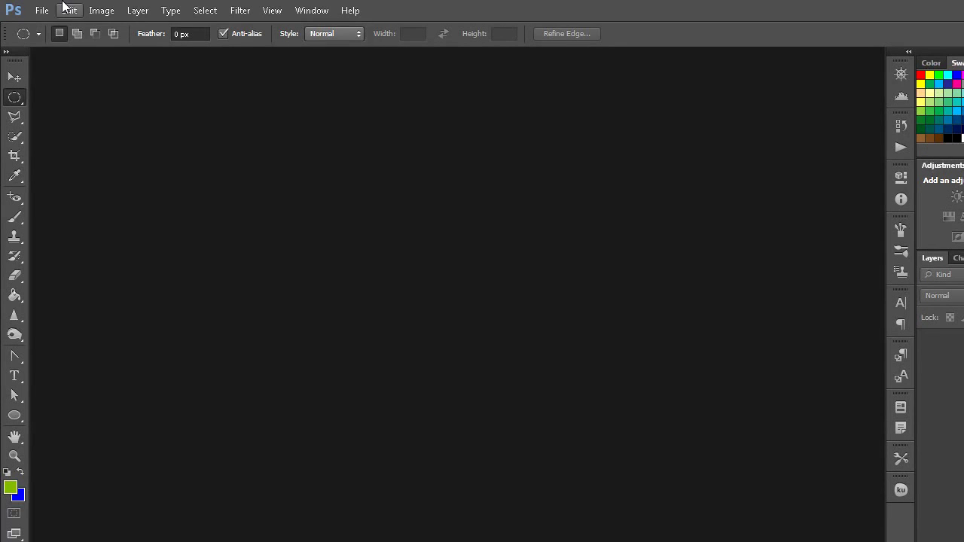
- Create a new 200 × 200 px document with a white background
{"action": "left_click", "coordinate": [41, 11]}
{"action": "left_click", "coordinate": [54, 27]}
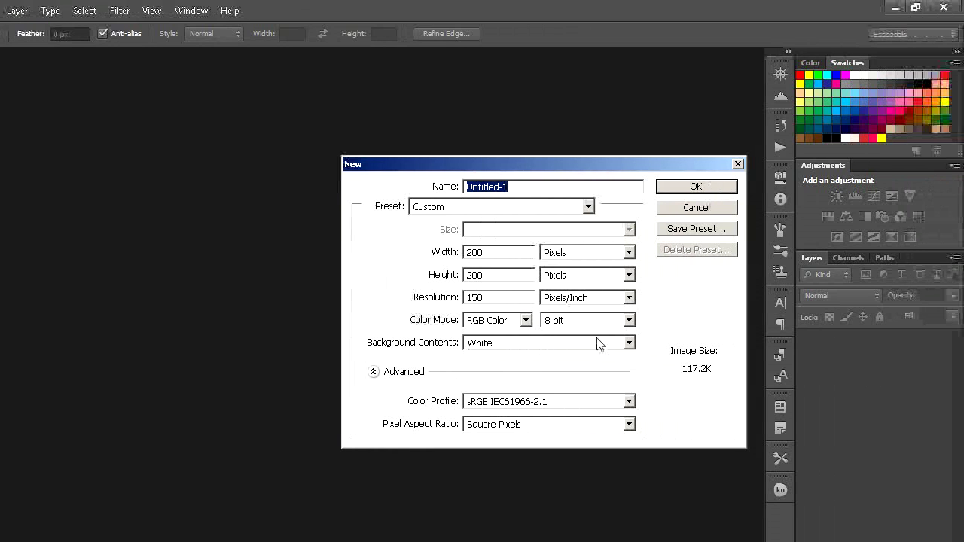
{"action": "left_click", "coordinate": [695, 187]}
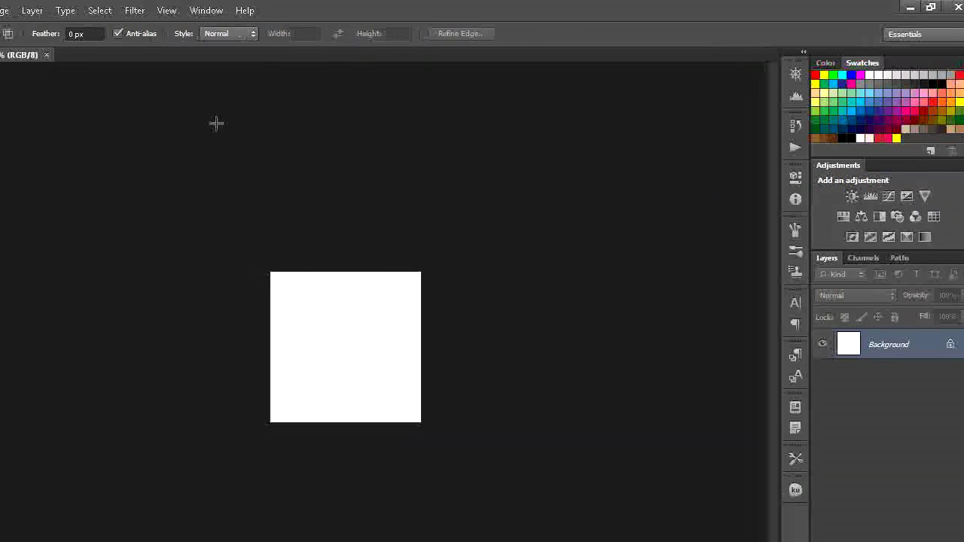
- Add a horizontal guide at 50% of the canvas height
{"action": "left_click", "coordinate": [256, 10]}
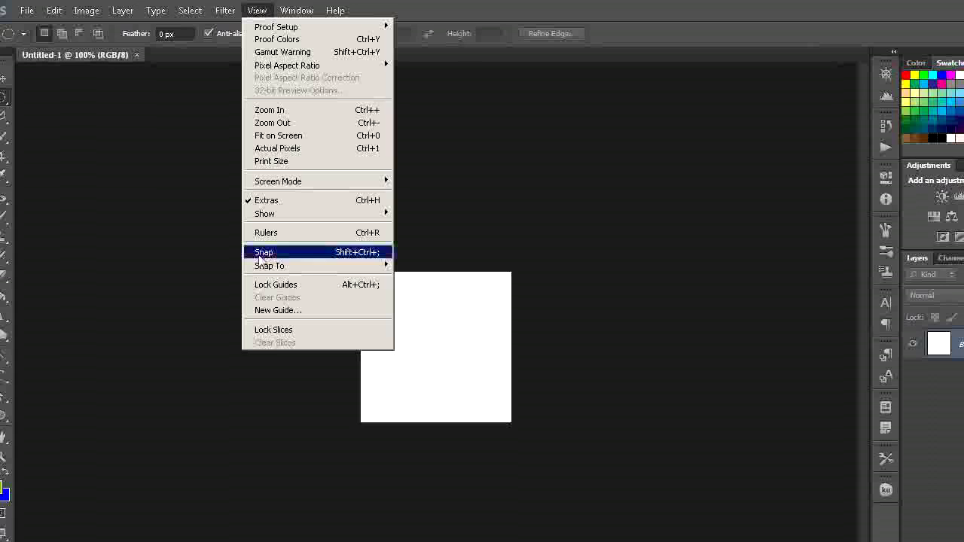
{"action": "left_click", "coordinate": [293, 314]}
{"action": "type", "text": "50"}
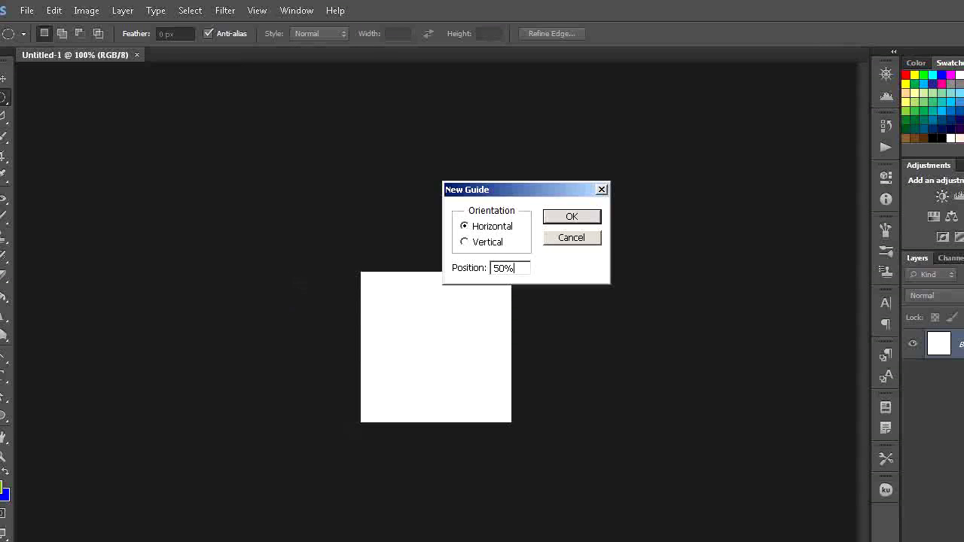
{"action": "left_click", "coordinate": [588, 217]}
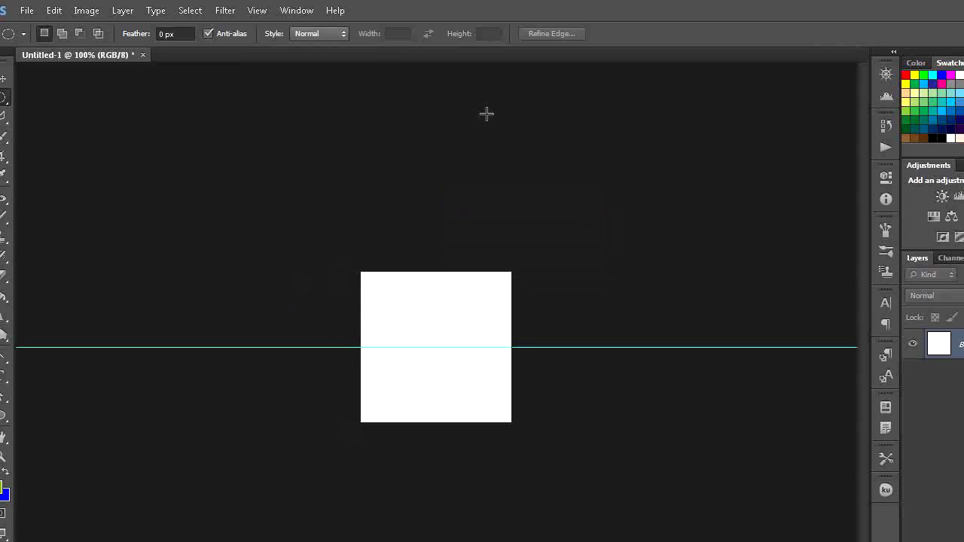
- Add a vertical guide at 50% of the canvas width
{"action": "left_click", "coordinate": [258, 10]}
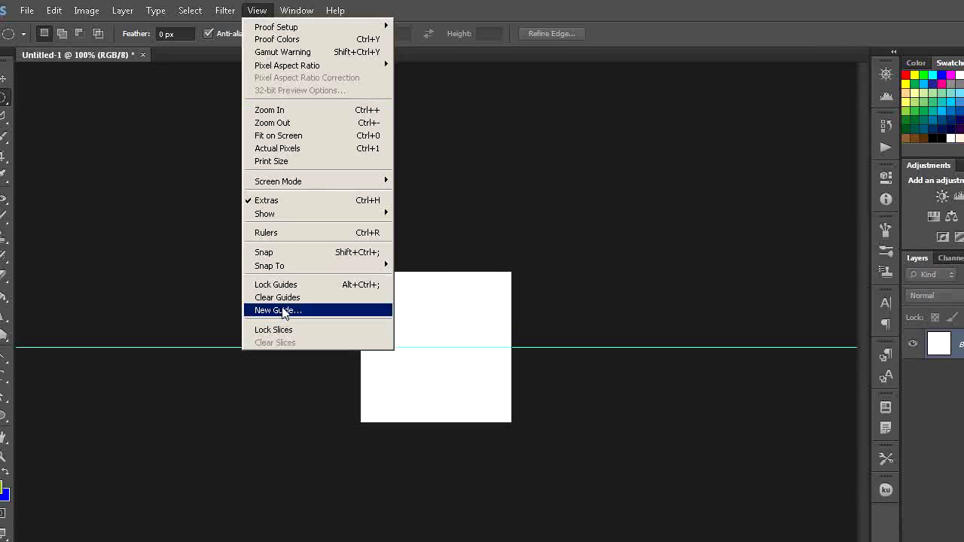
{"action": "left_click", "coordinate": [281, 310]}
{"action": "key", "text": "BackSpace"}
{"action": "type", "text": "50"}
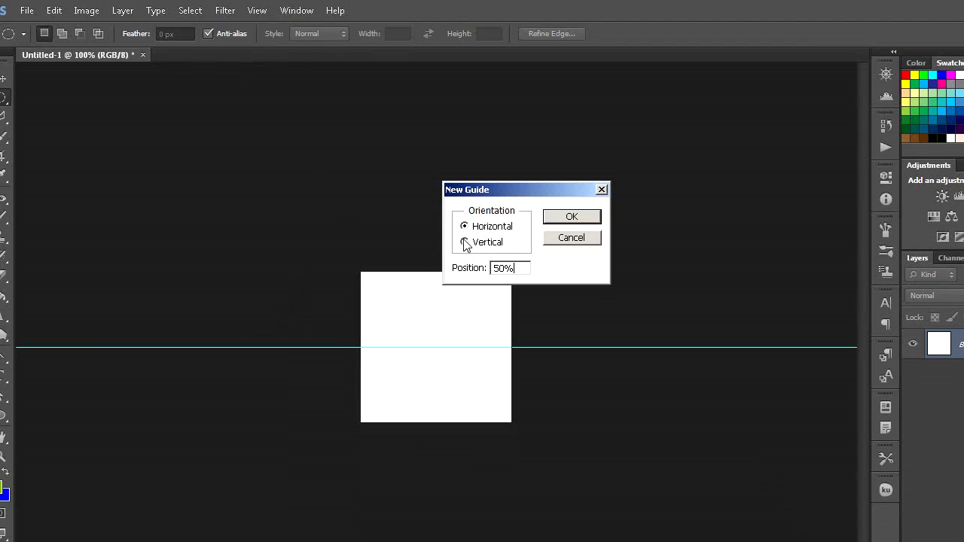
{"action": "left_click", "coordinate": [589, 218]}
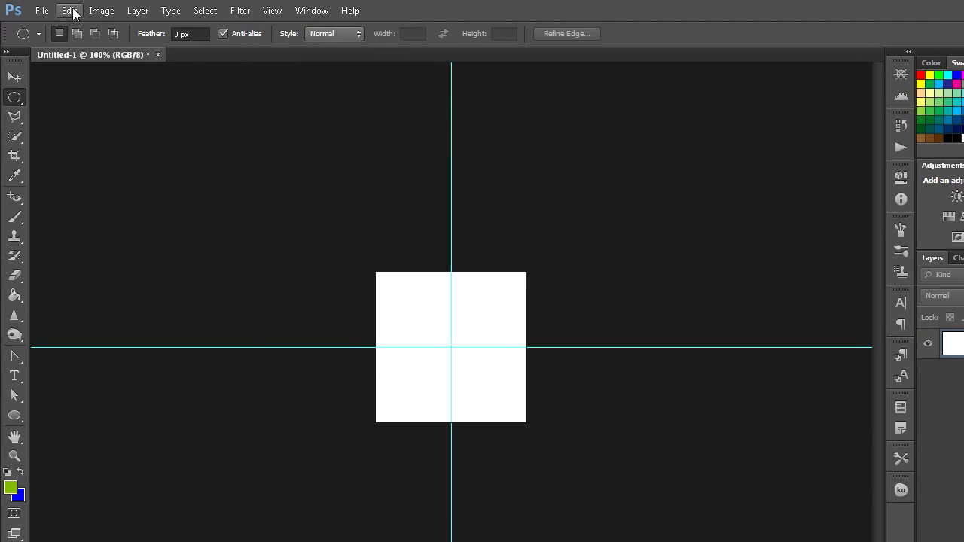
{"action": "left_click", "coordinate": [73, 12]}
- Fill the canvas with yellow-green R128 G178 B0 (#80b200)
{"action": "left_click", "coordinate": [79, 207]}
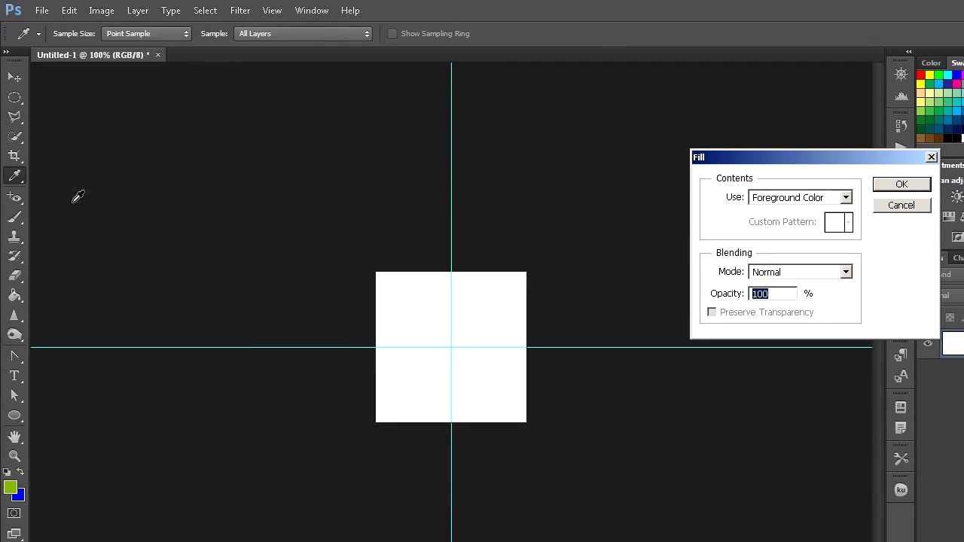
{"action": "left_click", "coordinate": [800, 198]}
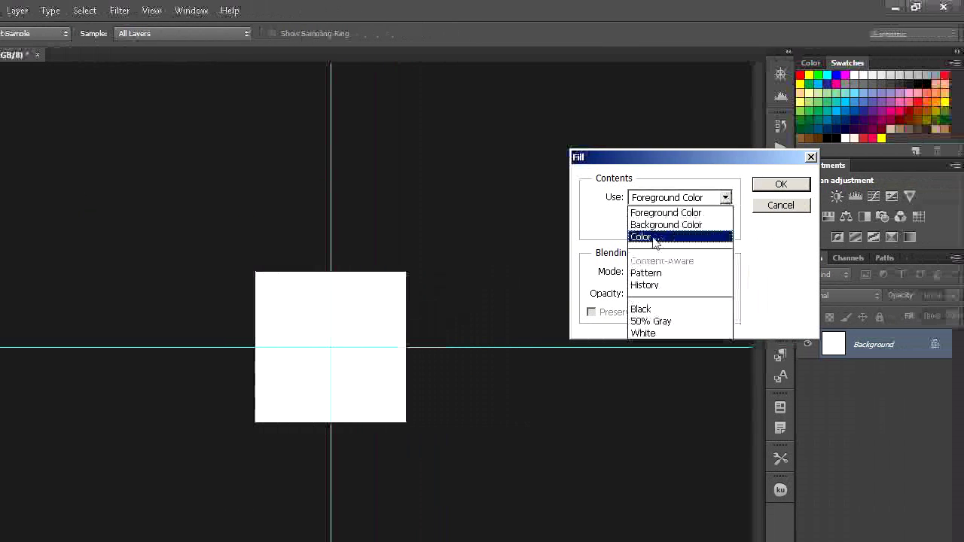
{"action": "left_click", "coordinate": [652, 237]}
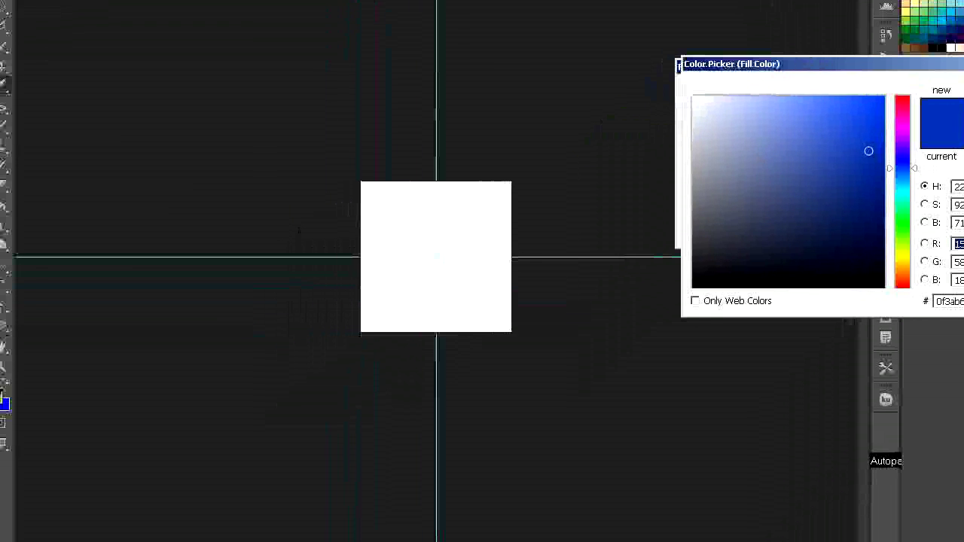
{"action": "type", "text": "128"}
{"action": "key", "text": "Tab"}
{"action": "type", "text": "178"}
{"action": "key", "text": "Tab"}
{"action": "type", "text": "0"}
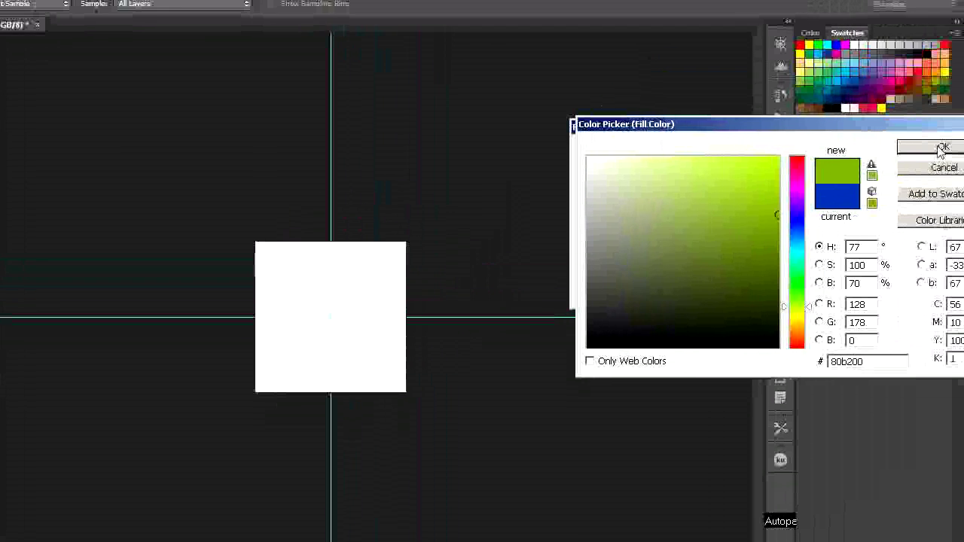
{"action": "left_click", "coordinate": [940, 150]}
{"action": "left_click", "coordinate": [791, 155]}
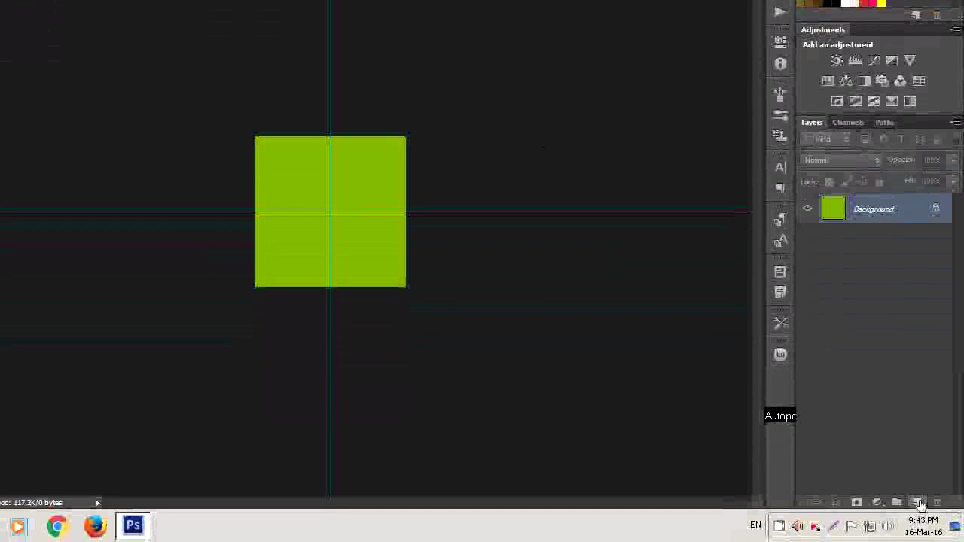
- Add empty Layer 1 and draw an elliptical circle selection centred on the guide crossing
{"action": "left_click", "coordinate": [919, 503]}
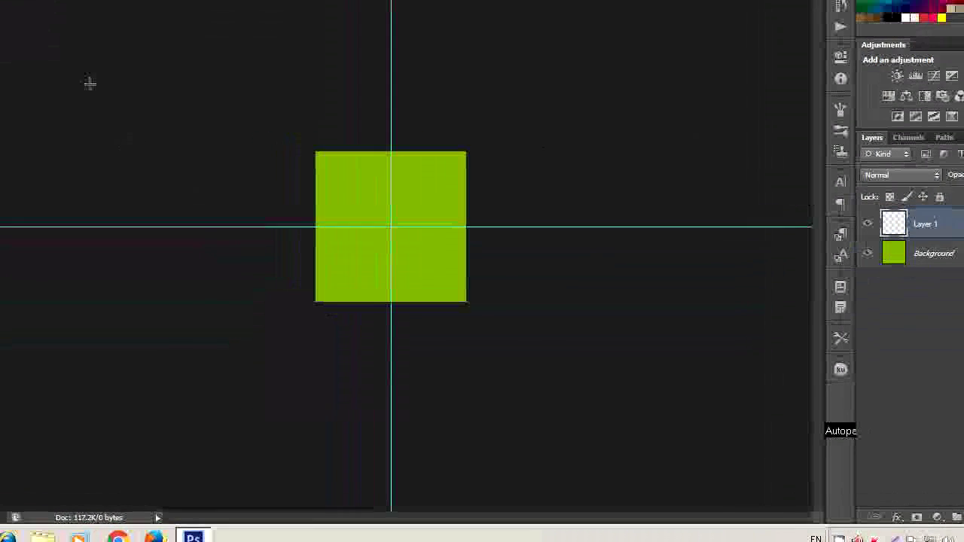
{"action": "right_click", "coordinate": [16, 98]}
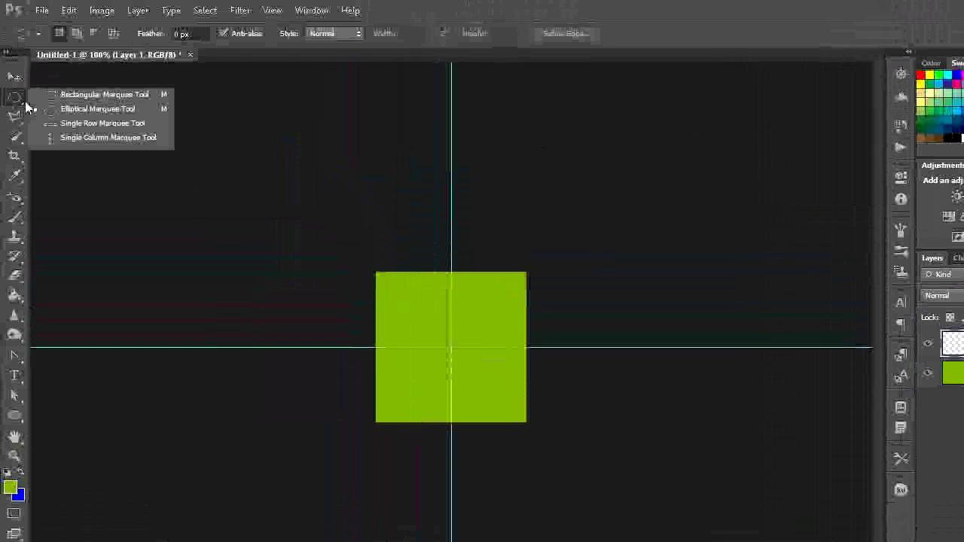
{"action": "left_click", "coordinate": [89, 111]}
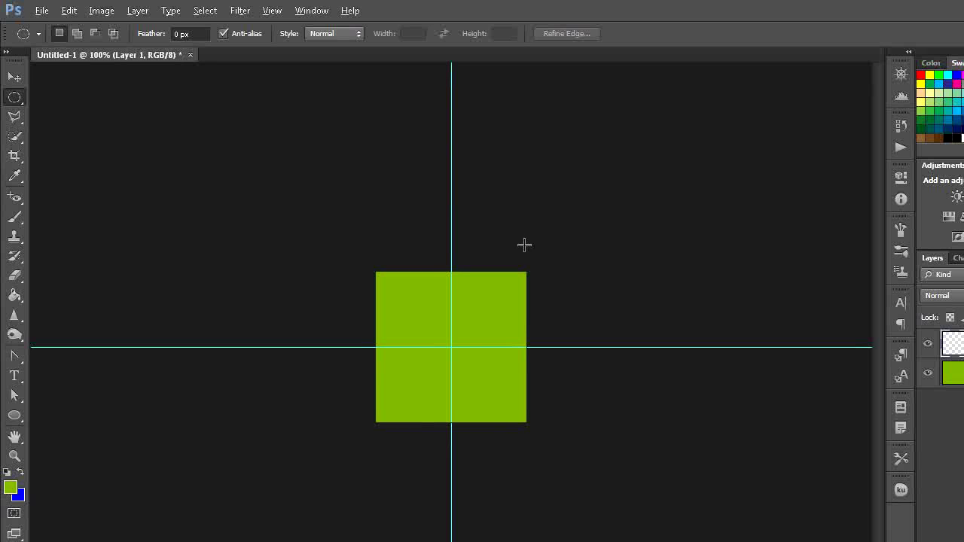
{"action": "left_click_drag", "start_coordinate": [451, 346], "coordinate": [510, 403]}
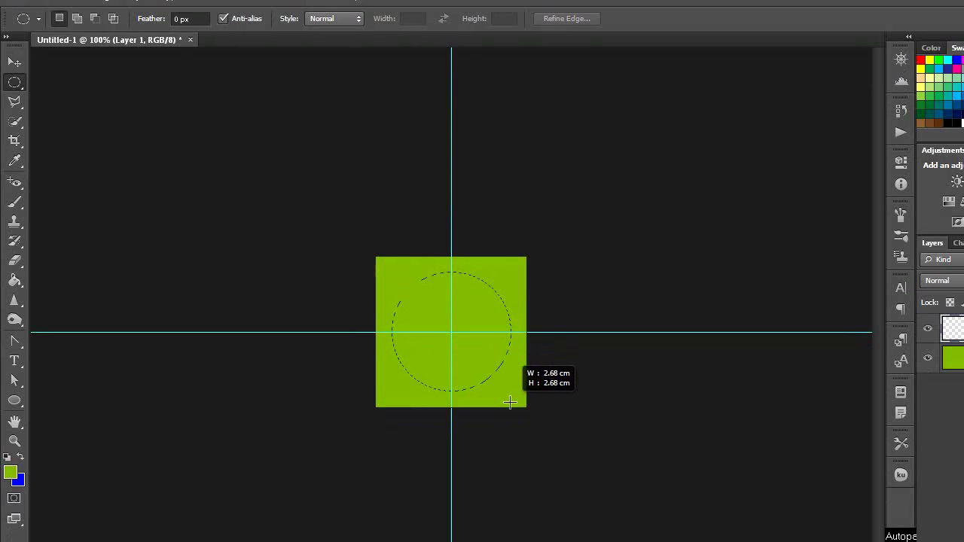
{"action": "left_click_drag", "start_coordinate": [510, 403], "coordinate": [511, 402]}
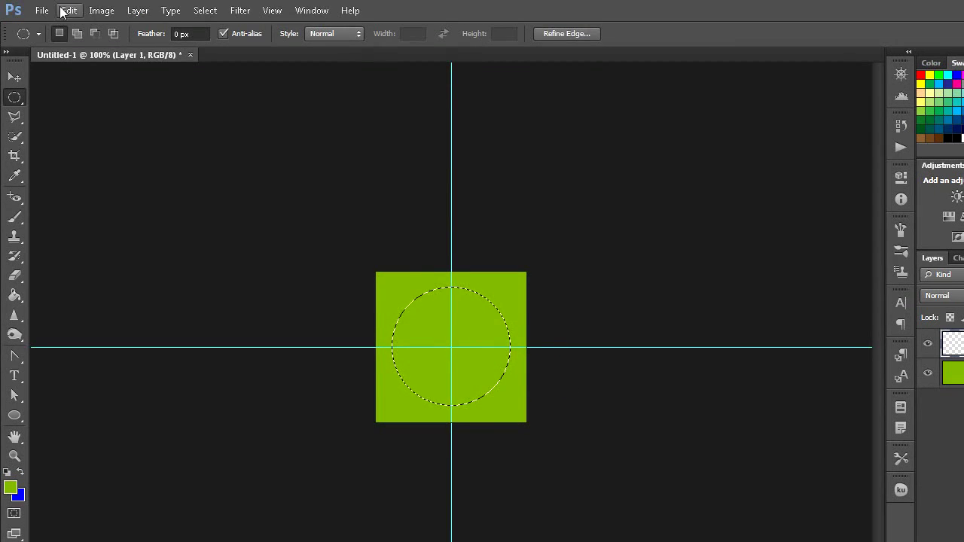
- Fill the circular selection on Layer 1 with pure blue #0000fe
{"action": "left_click", "coordinate": [67, 10]}
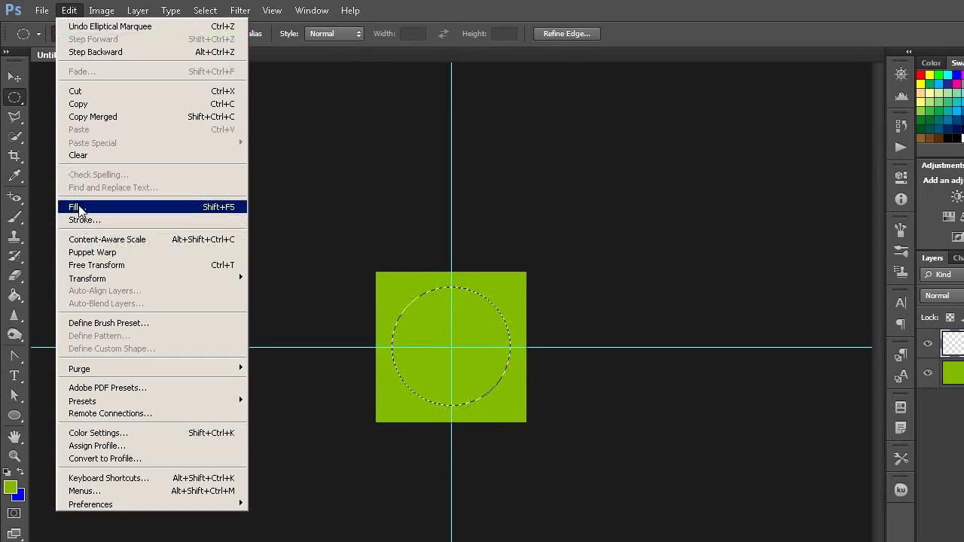
{"action": "left_click", "coordinate": [78, 207]}
{"action": "left_click", "coordinate": [723, 197]}
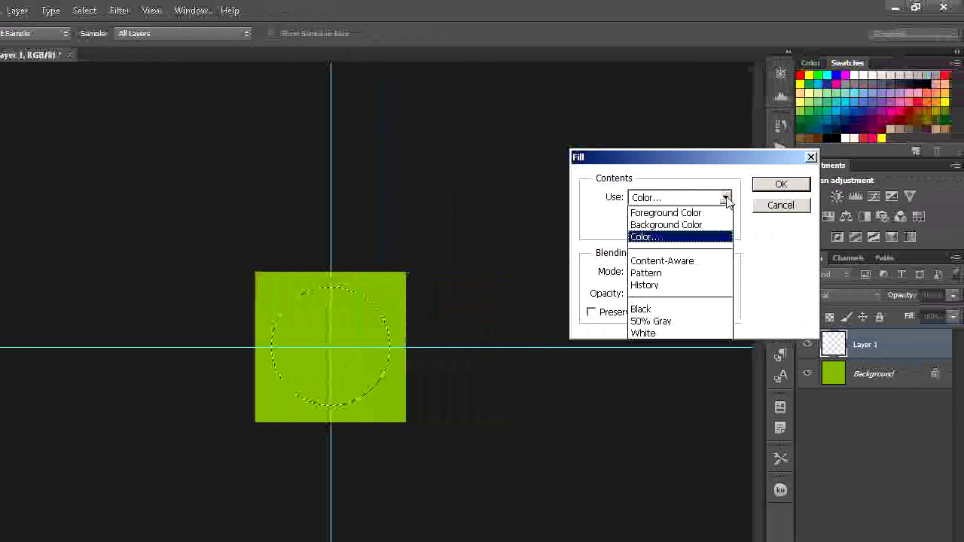
{"action": "left_click", "coordinate": [654, 236]}
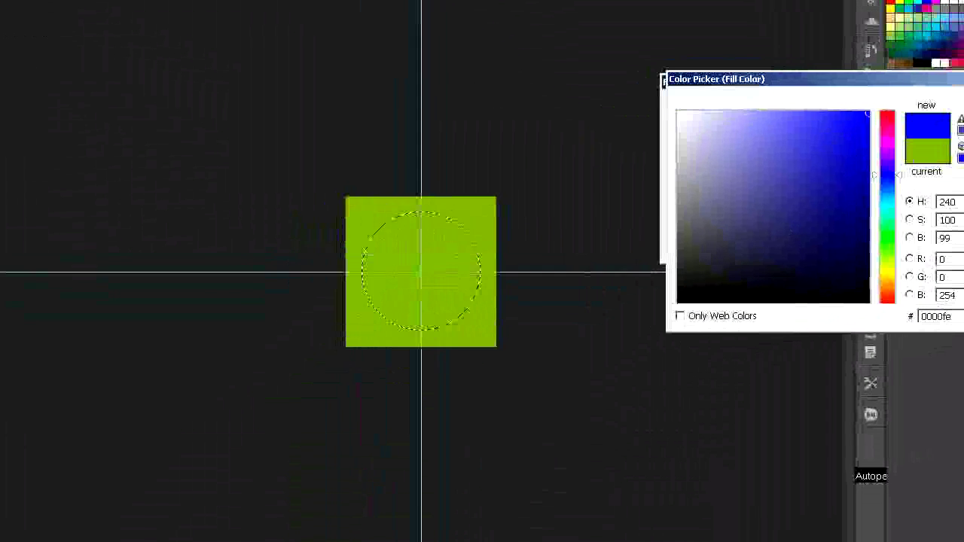
{"action": "key", "text": "Return"}
{"action": "left_click", "coordinate": [781, 154]}
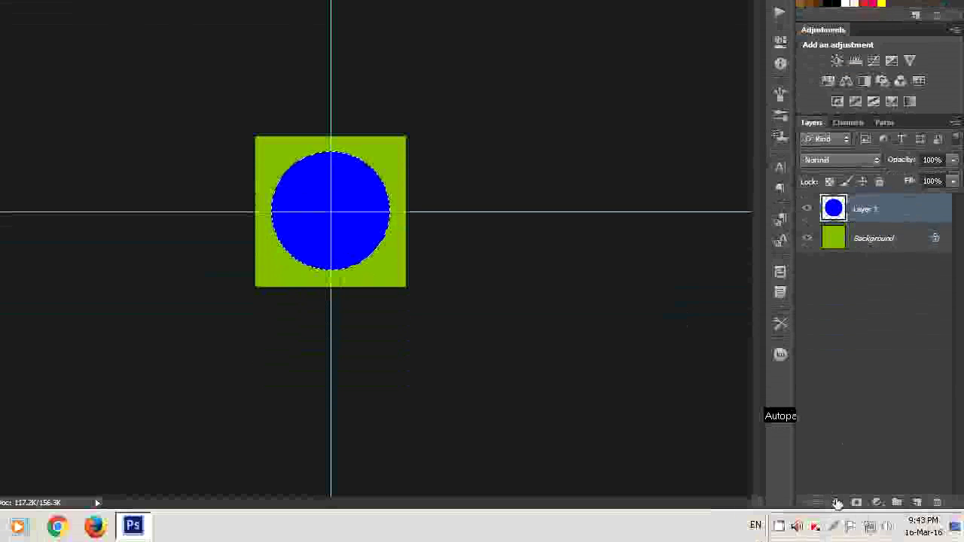
- Give Layer 1 a 10 px black Stroke effect positioned Inside
{"action": "left_click", "coordinate": [836, 503]}
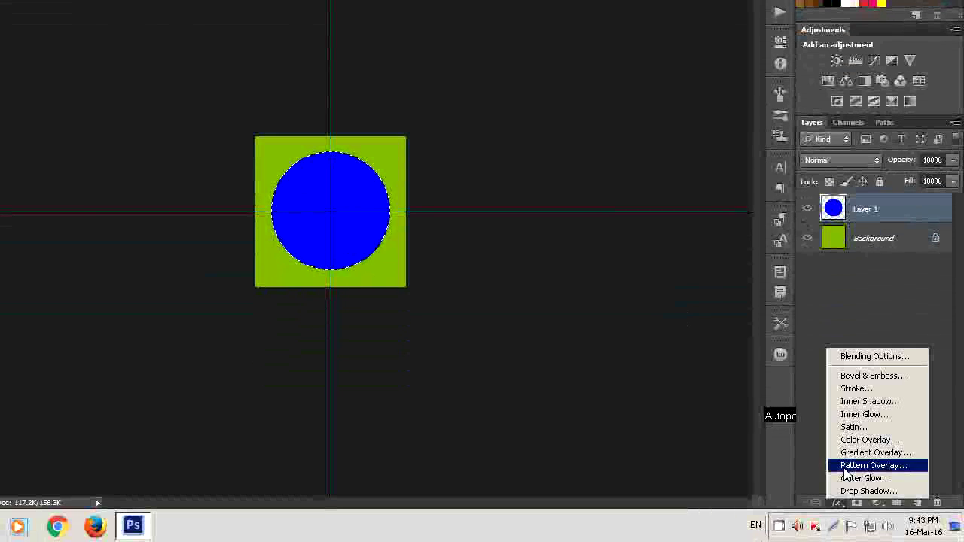
{"action": "left_click", "coordinate": [854, 388]}
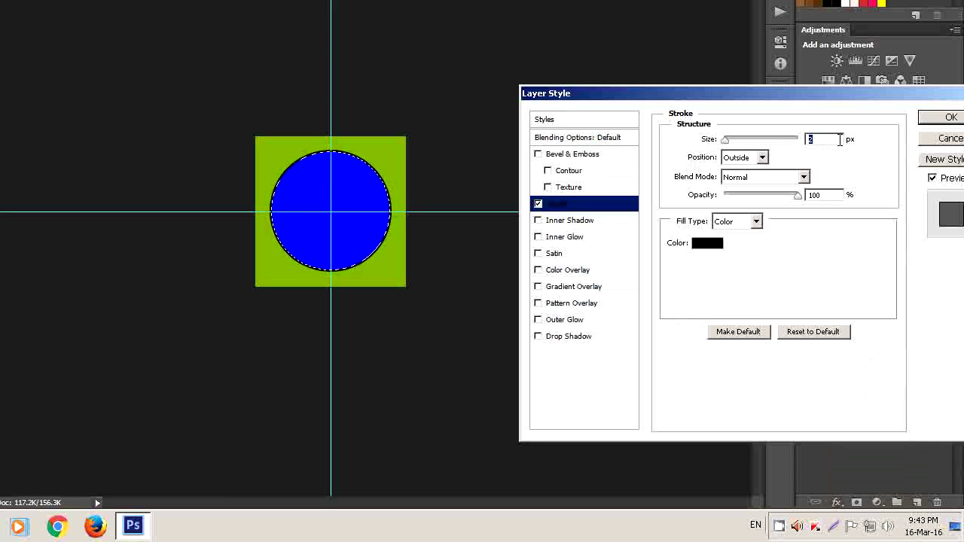
{"action": "type", "text": "10"}
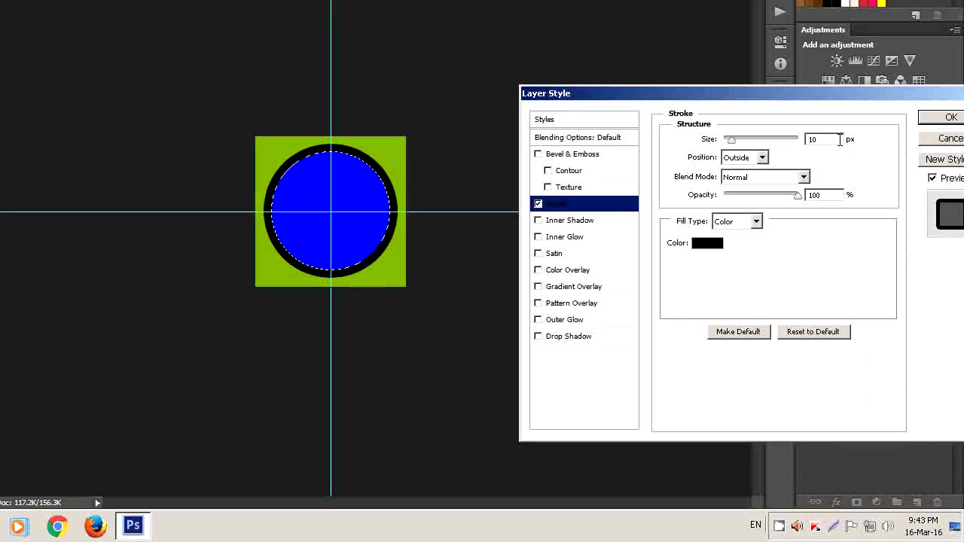
{"action": "left_click", "coordinate": [762, 157]}
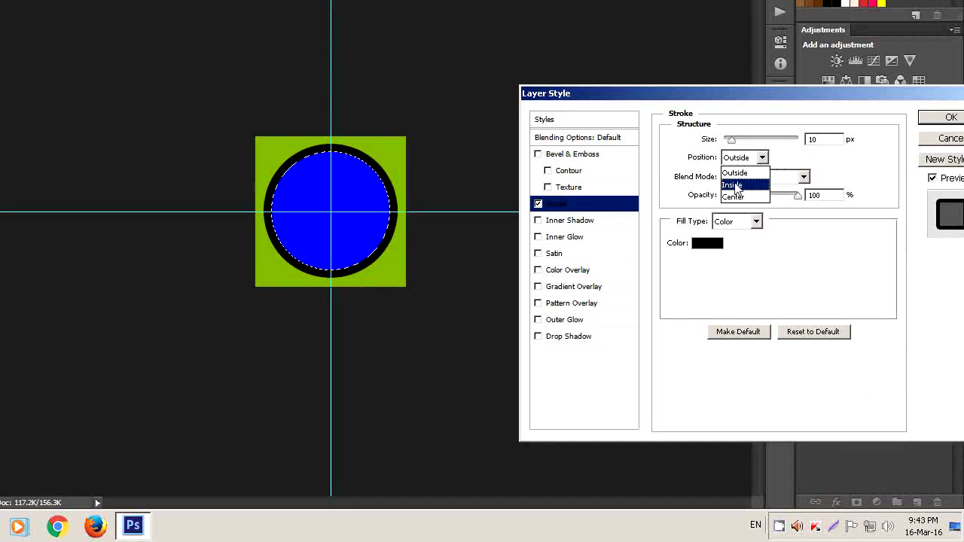
{"action": "left_click", "coordinate": [736, 185]}
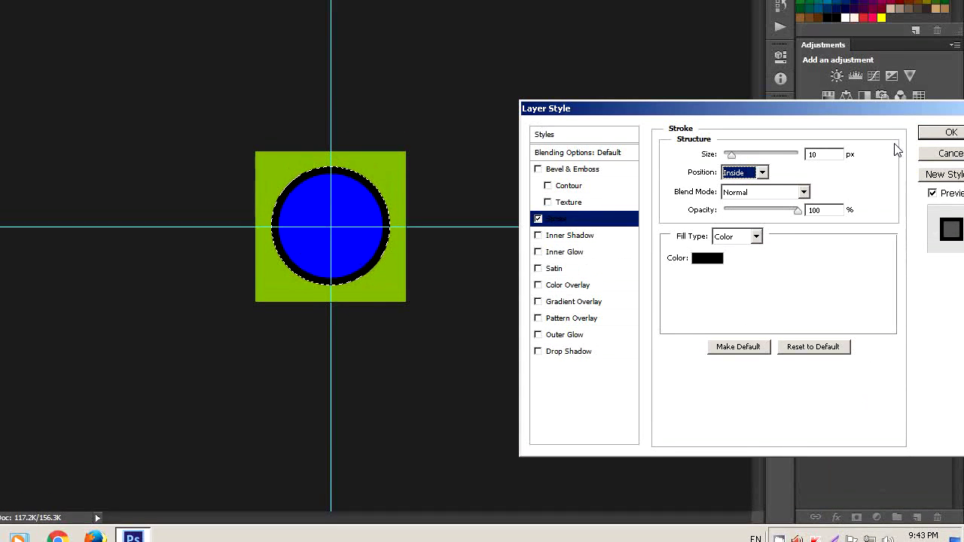
{"action": "left_click", "coordinate": [946, 134]}
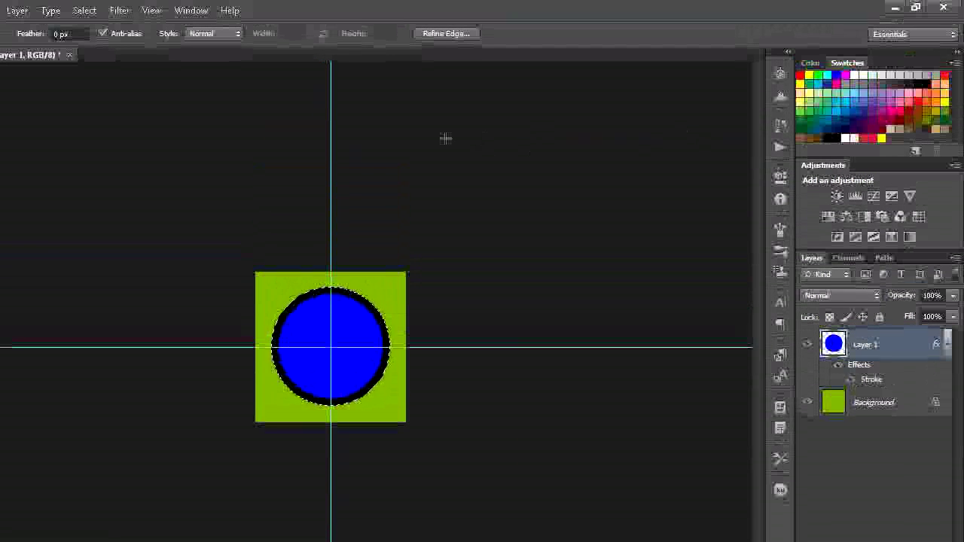
- Deselect, duplicate the circle layer, and recolour the copy's stroke white
{"action": "key", "text": "ctrl+d"}
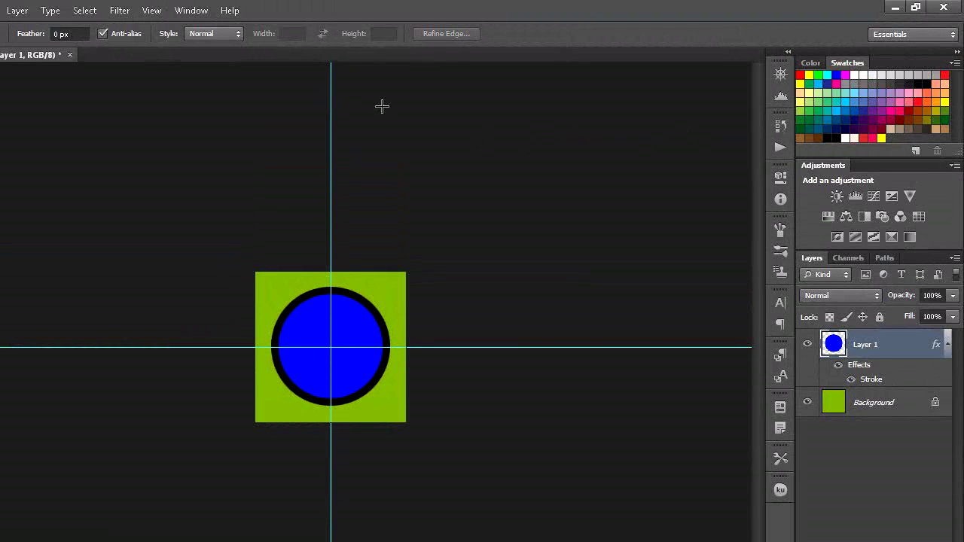
{"action": "key", "text": "ctrl+j"}
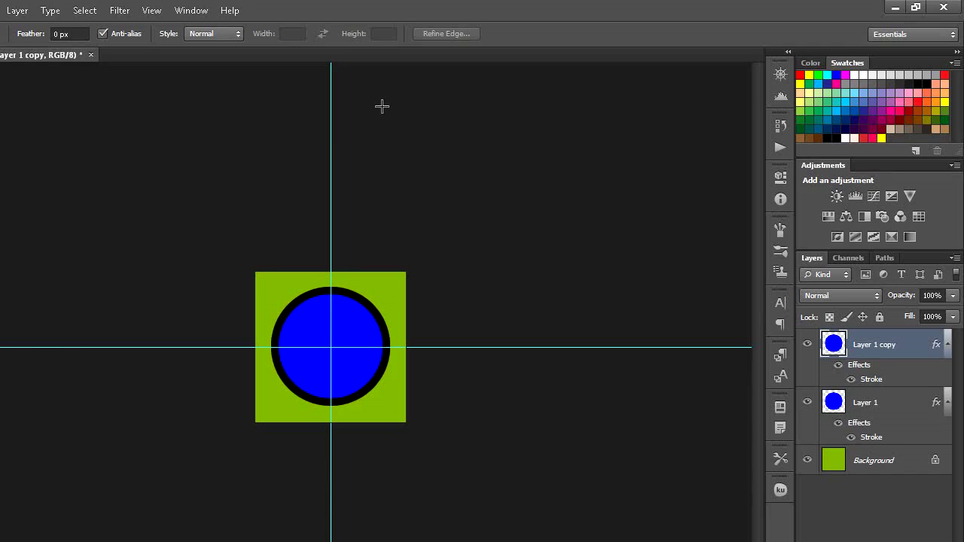
{"action": "double_click", "coordinate": [882, 380]}
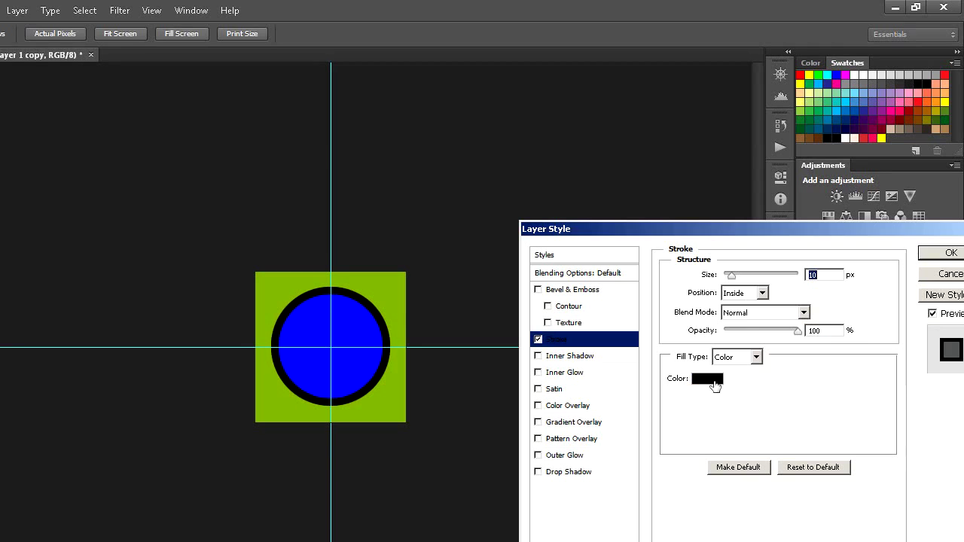
{"action": "left_click", "coordinate": [708, 379]}
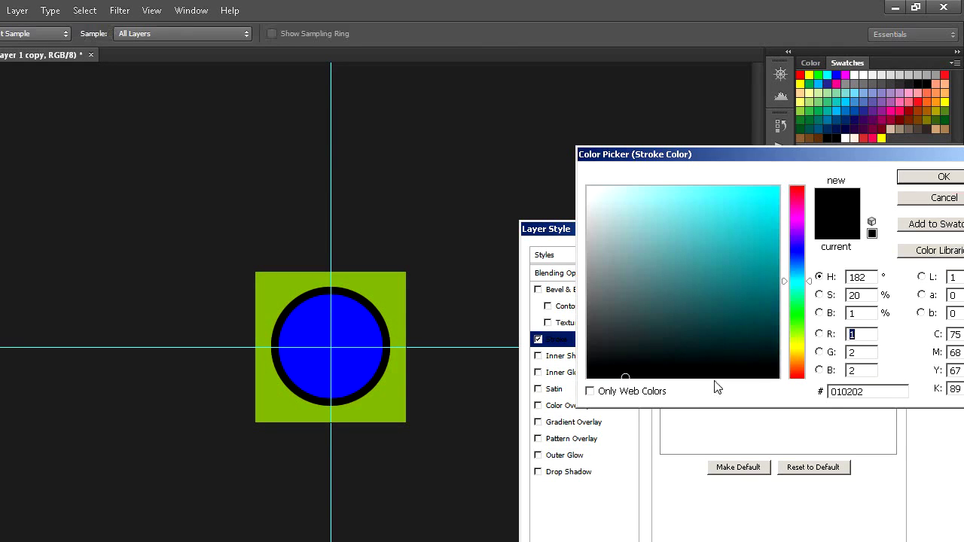
{"action": "left_click", "coordinate": [589, 189]}
{"action": "left_click", "coordinate": [944, 178]}
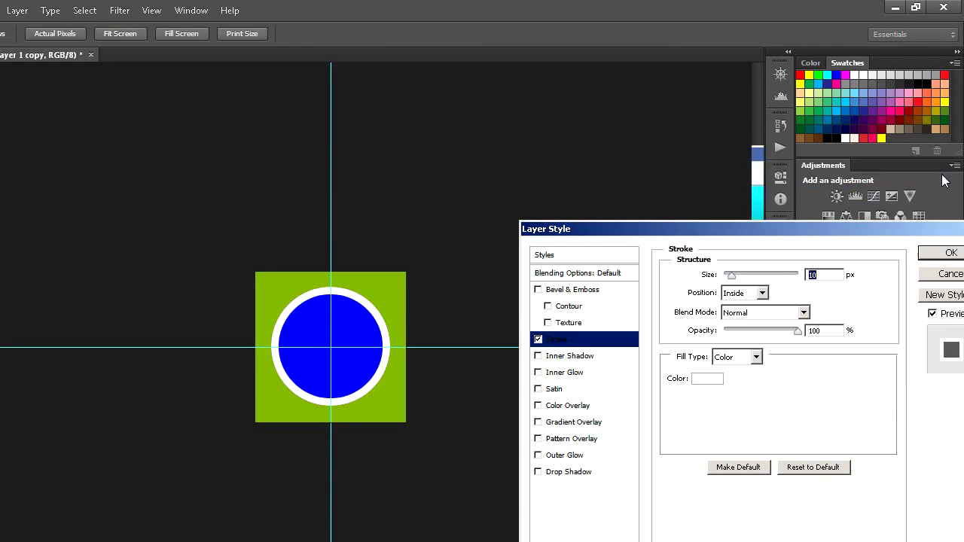
{"action": "left_click", "coordinate": [949, 254]}
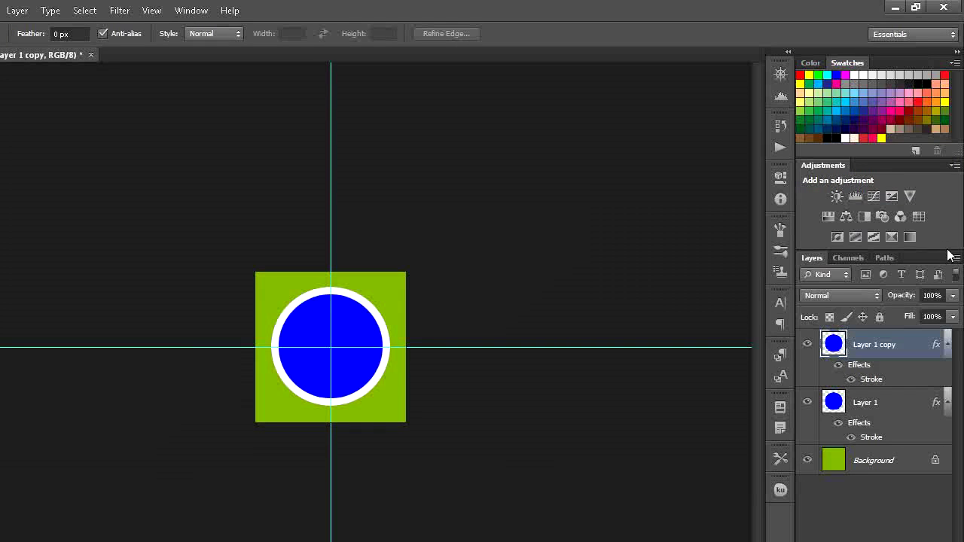
{"action": "left_click", "coordinate": [868, 404]}
- Merge Layer 1 with a new empty Layer 2 to flatten its black stroke
{"action": "key", "text": "ctrl+shift+alt+n"}
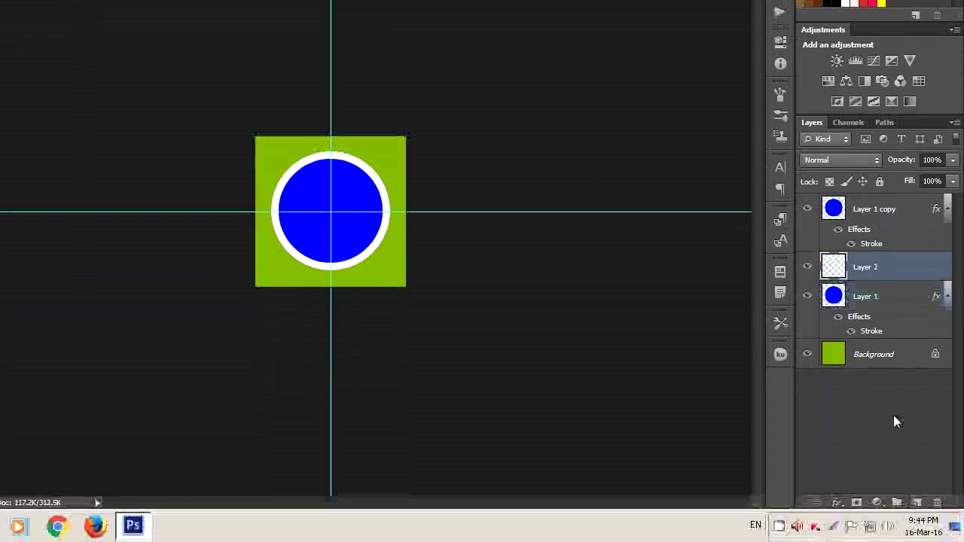
{"action": "left_click", "coordinate": [872, 298], "text": "shift"}
{"action": "right_click", "coordinate": [872, 298]}
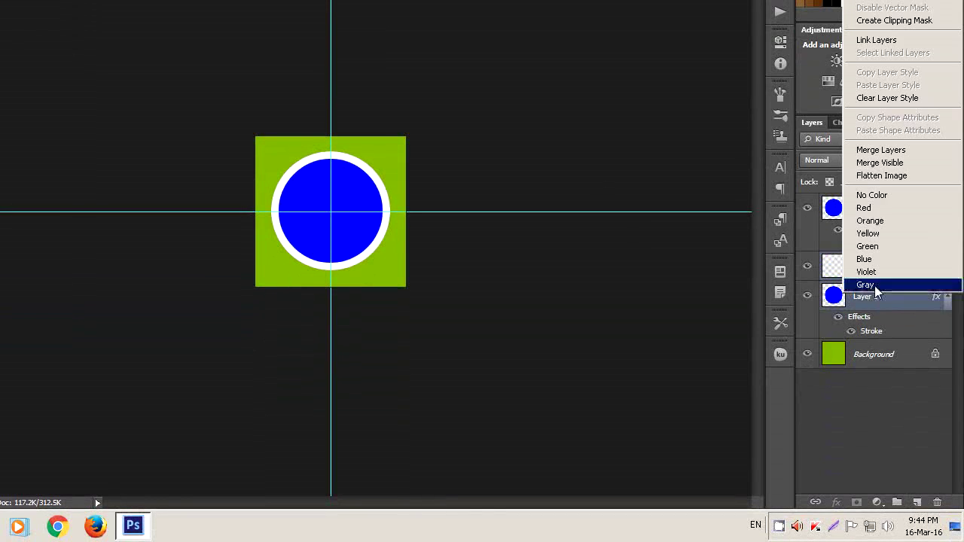
{"action": "left_click", "coordinate": [895, 150]}
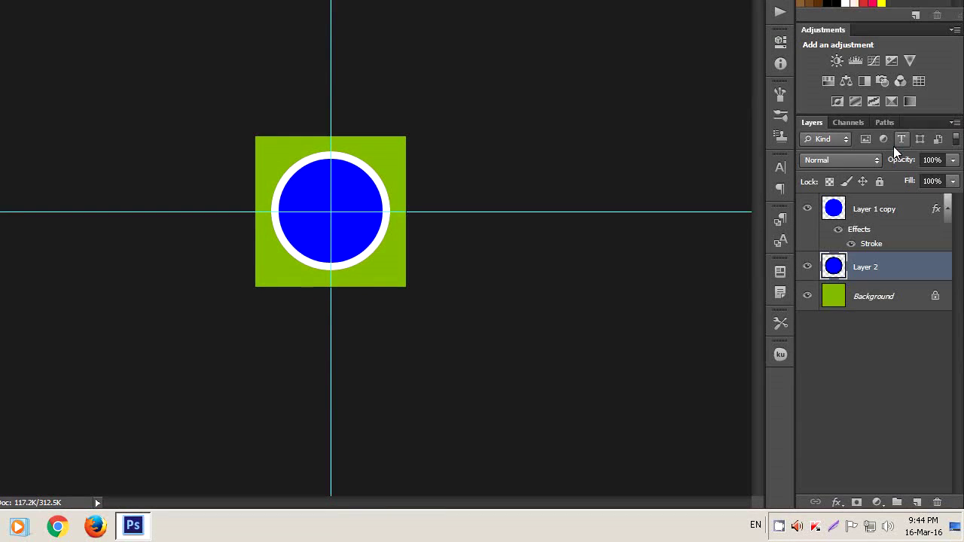
- Merge Layer 1 copy with a new empty Layer 3 to flatten its white stroke
{"action": "left_click", "coordinate": [866, 210]}
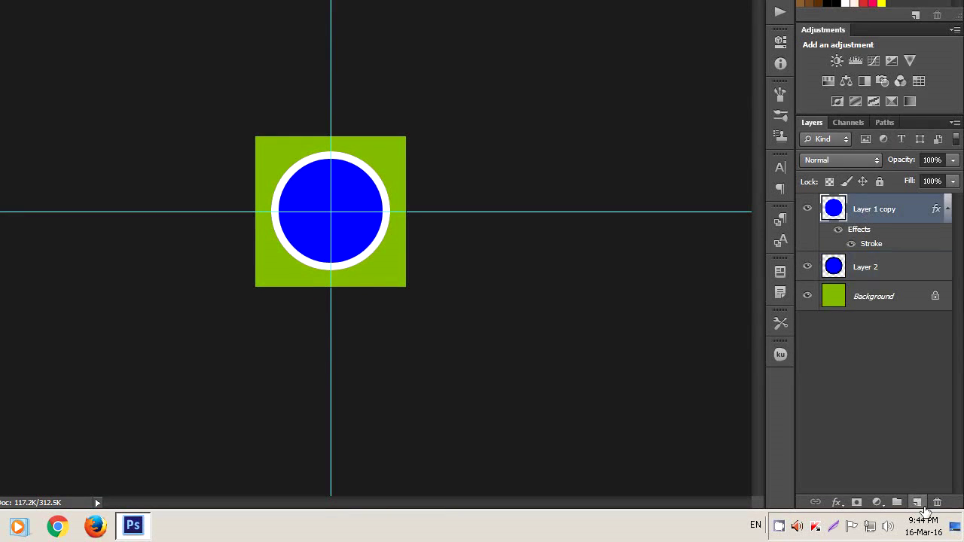
{"action": "left_click", "coordinate": [917, 503]}
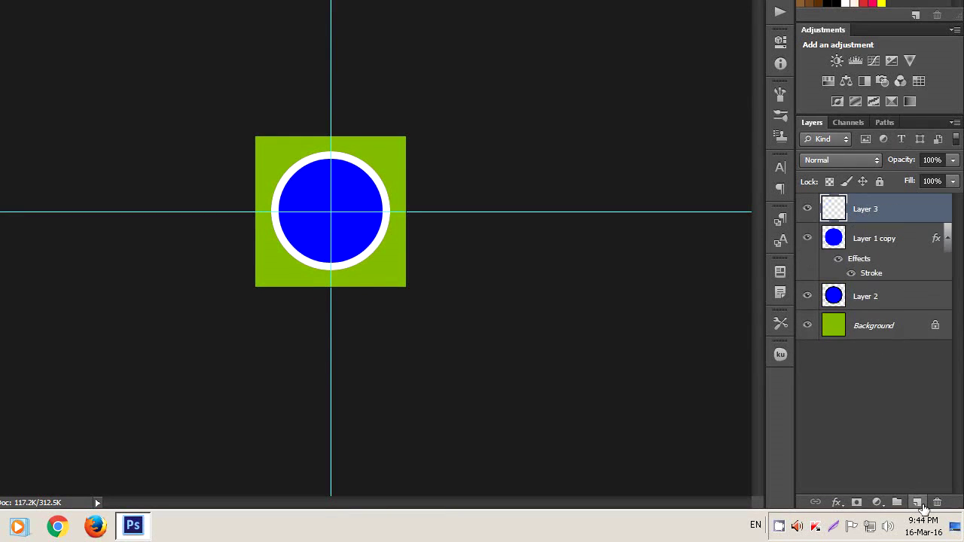
{"action": "left_click", "coordinate": [871, 240], "text": "ctrl"}
{"action": "right_click", "coordinate": [870, 241]}
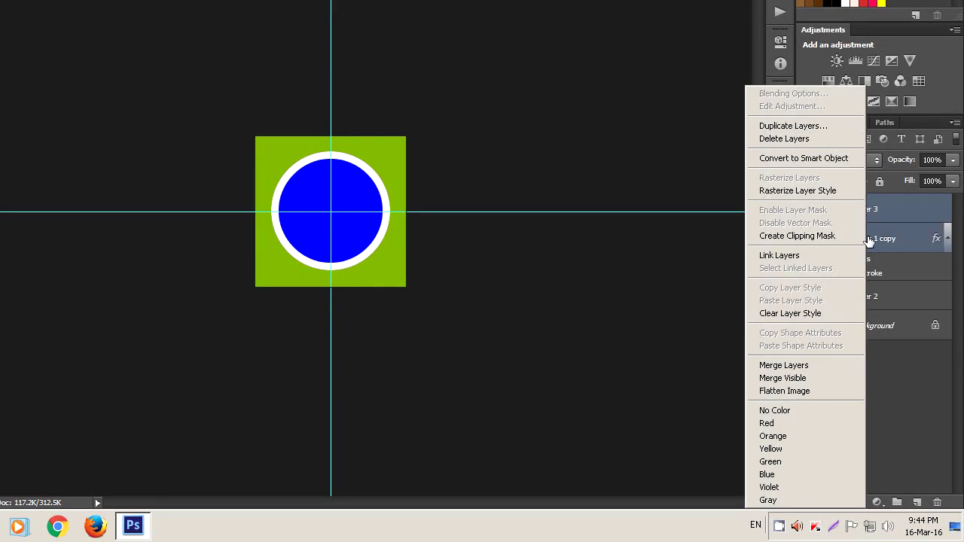
{"action": "left_click", "coordinate": [803, 365]}
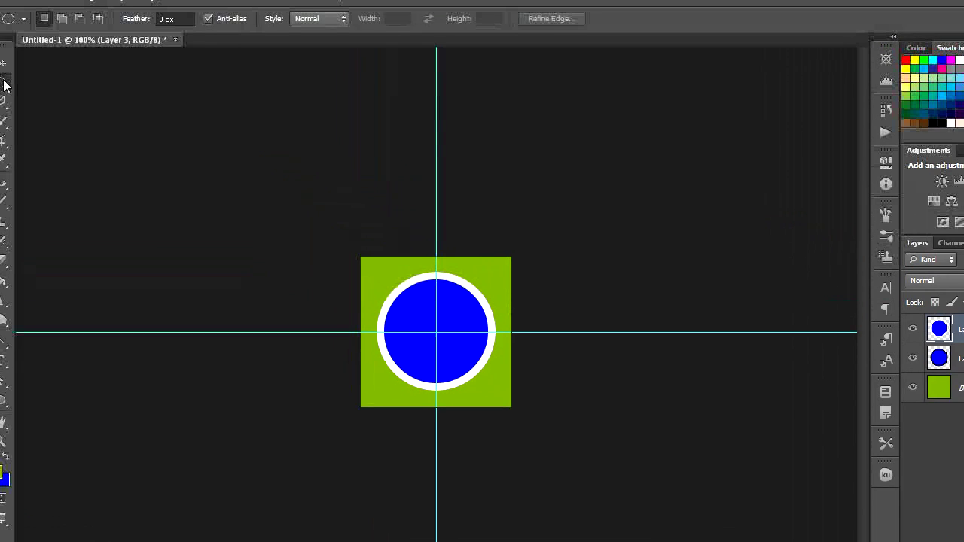
- Mask Layer 3 to the left half of the green square using a rectangular selection
{"action": "right_click", "coordinate": [15, 97]}
{"action": "left_click", "coordinate": [96, 99]}
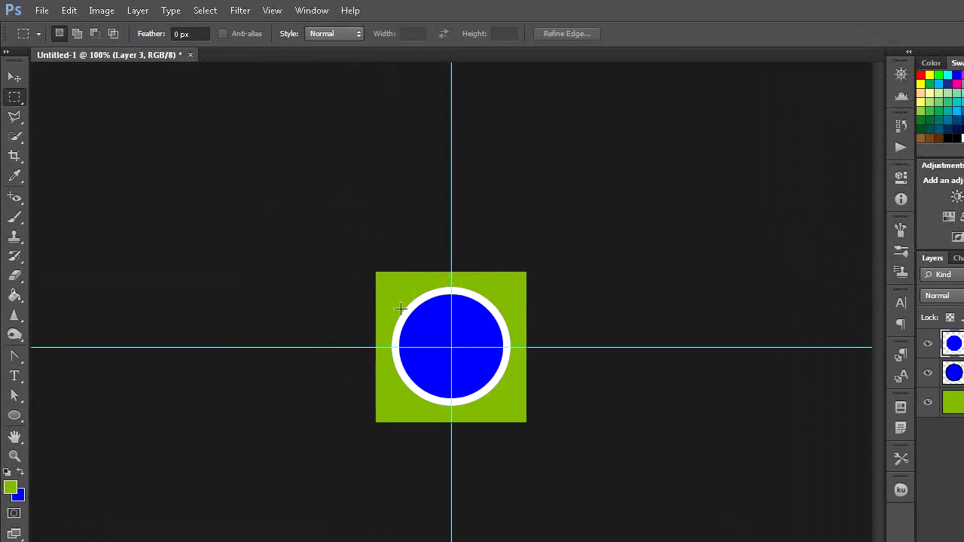
{"action": "left_click_drag", "start_coordinate": [376, 271], "coordinate": [455, 334]}
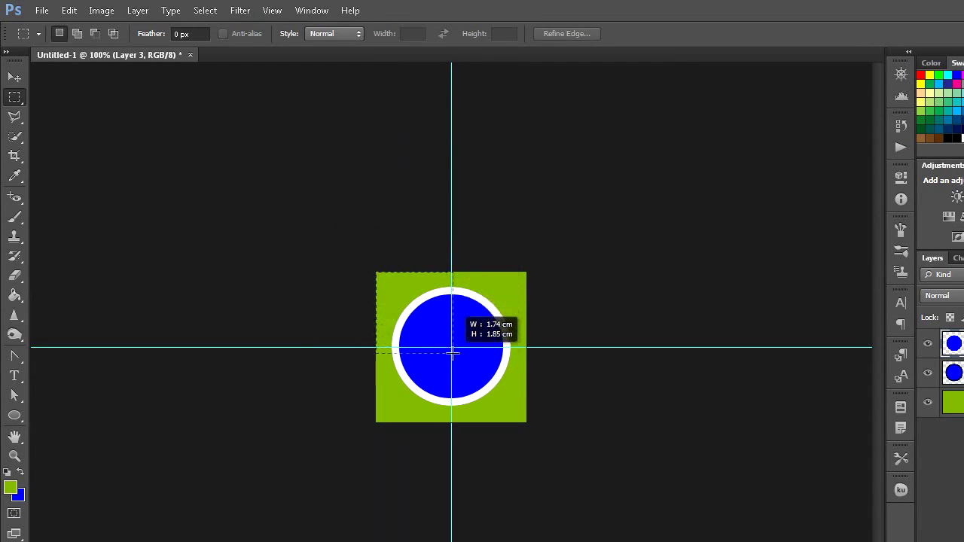
{"action": "left_click_drag", "start_coordinate": [454, 334], "coordinate": [452, 394]}
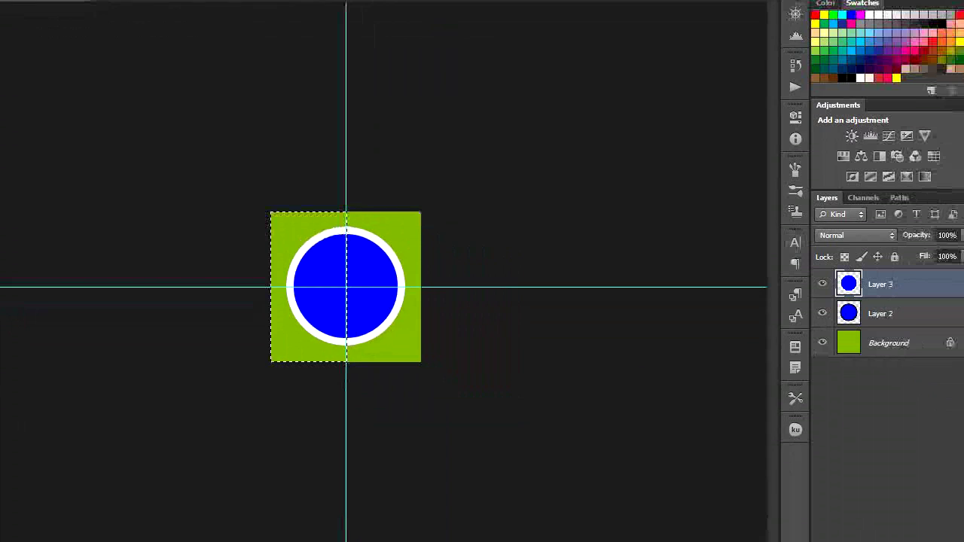
{"action": "left_click", "coordinate": [856, 502]}
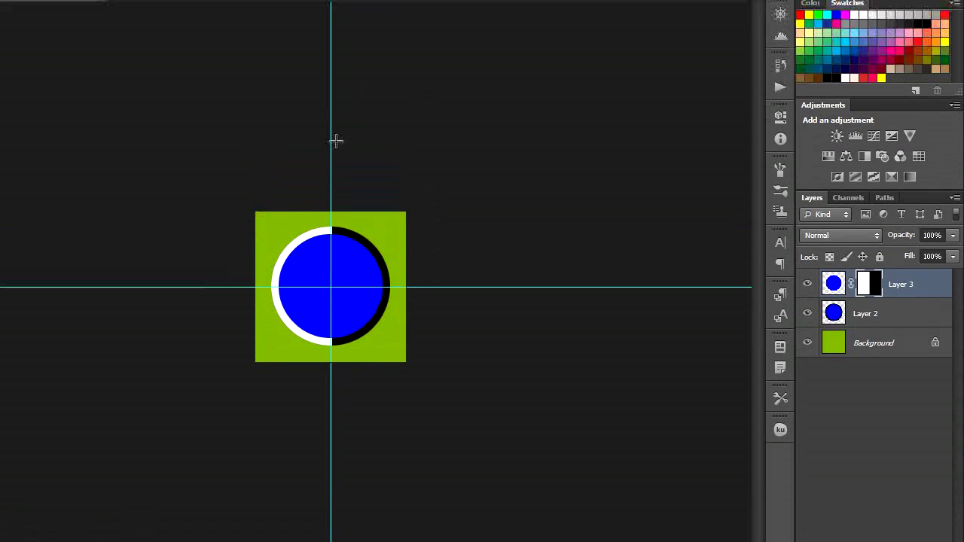
{"action": "left_click", "coordinate": [272, 10]}
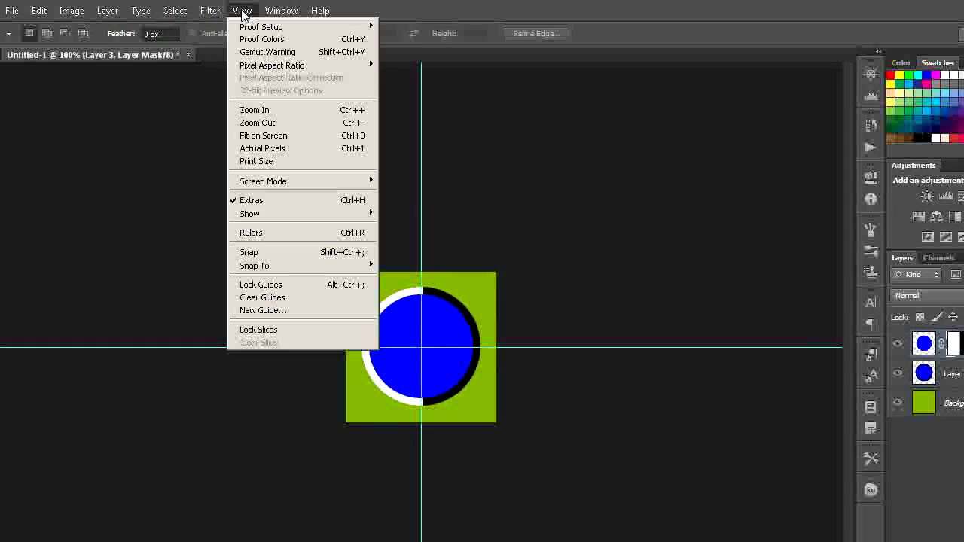
- Clear the guides and merge all three layers into a single Background layer
{"action": "left_click", "coordinate": [299, 297]}
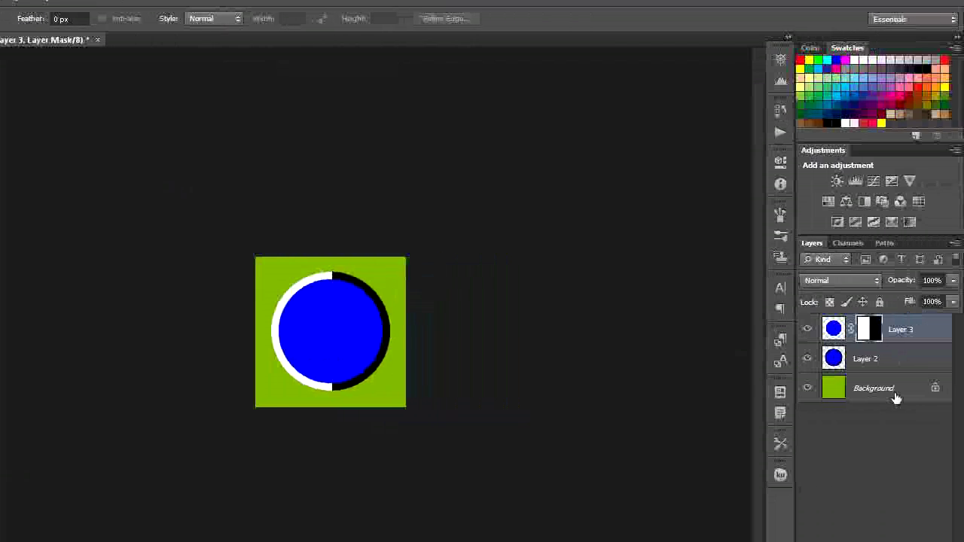
{"action": "left_click", "coordinate": [895, 398], "text": "shift"}
{"action": "right_click", "coordinate": [896, 397]}
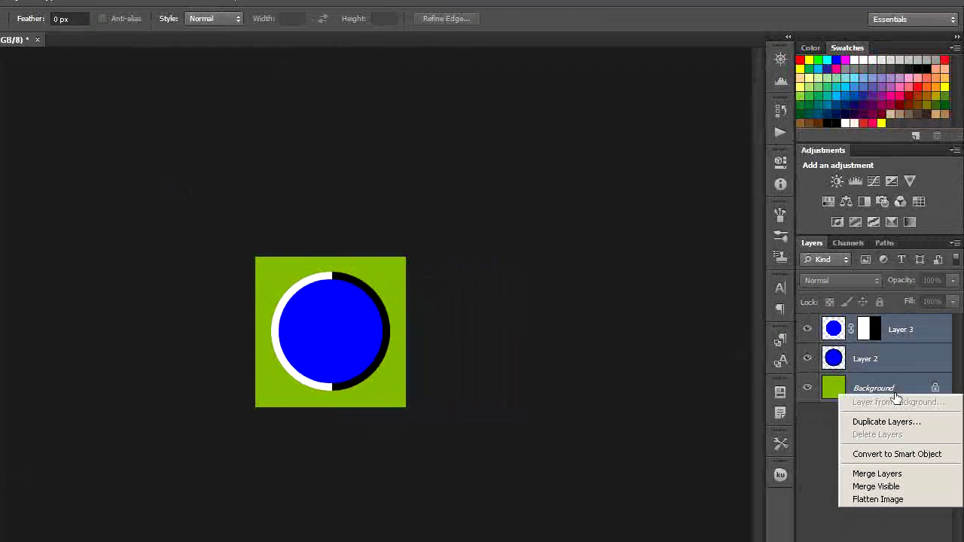
{"action": "left_click", "coordinate": [878, 464]}
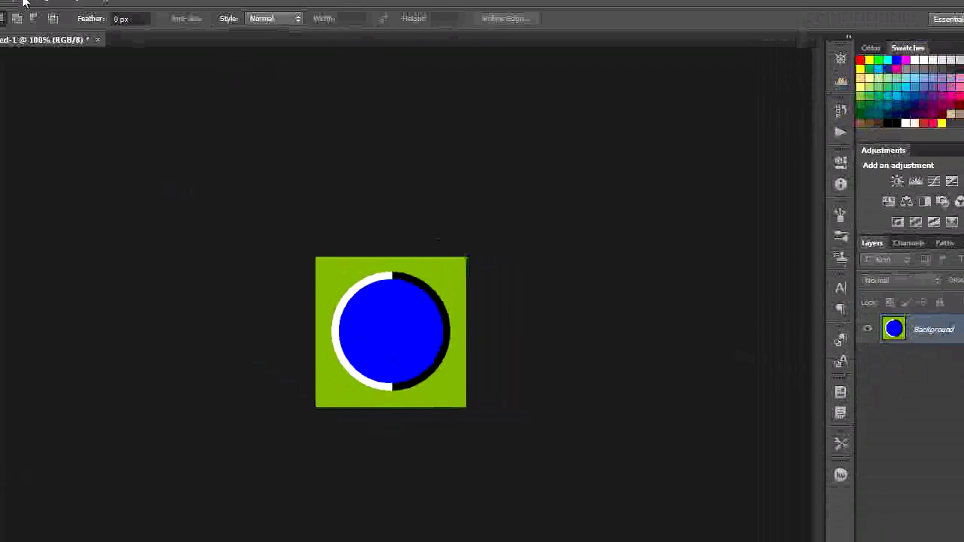
- Resize the image width to 150 px without constraining proportions
{"action": "left_click", "coordinate": [101, 10]}
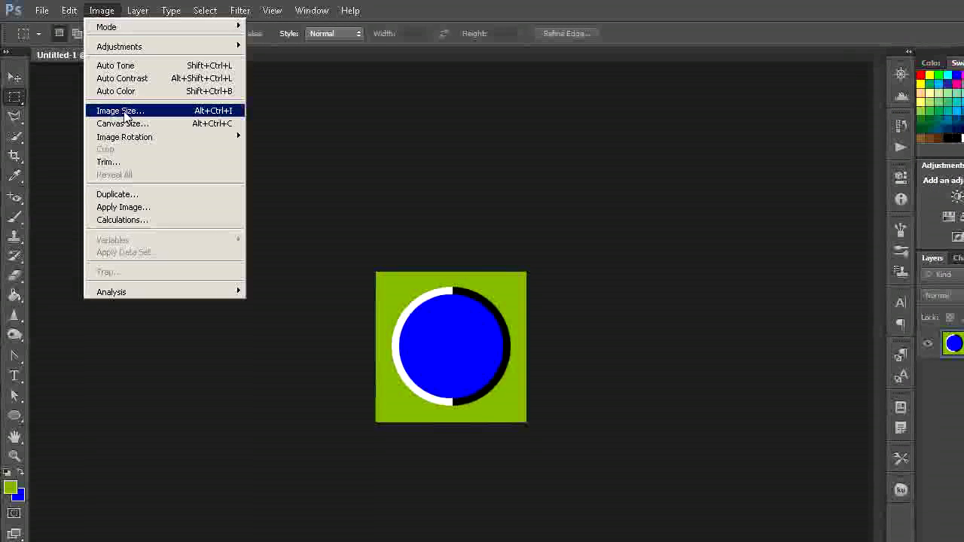
{"action": "left_click", "coordinate": [121, 111]}
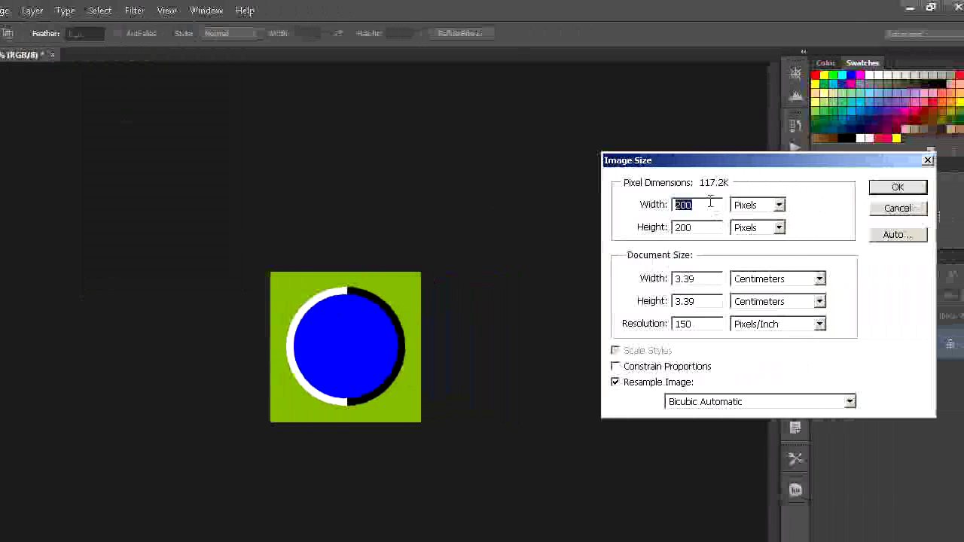
{"action": "key", "text": "BackSpace"}
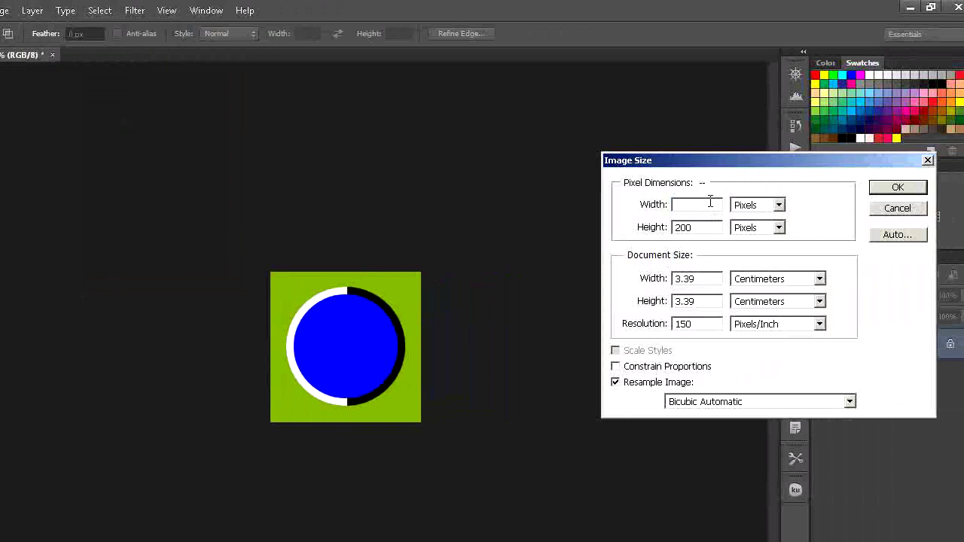
{"action": "type", "text": "150"}
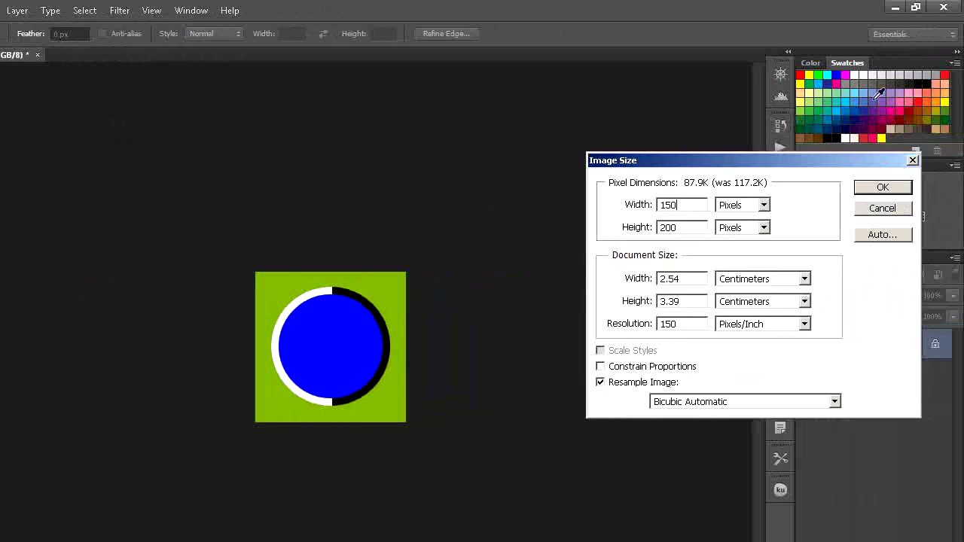
{"action": "left_click", "coordinate": [895, 187]}
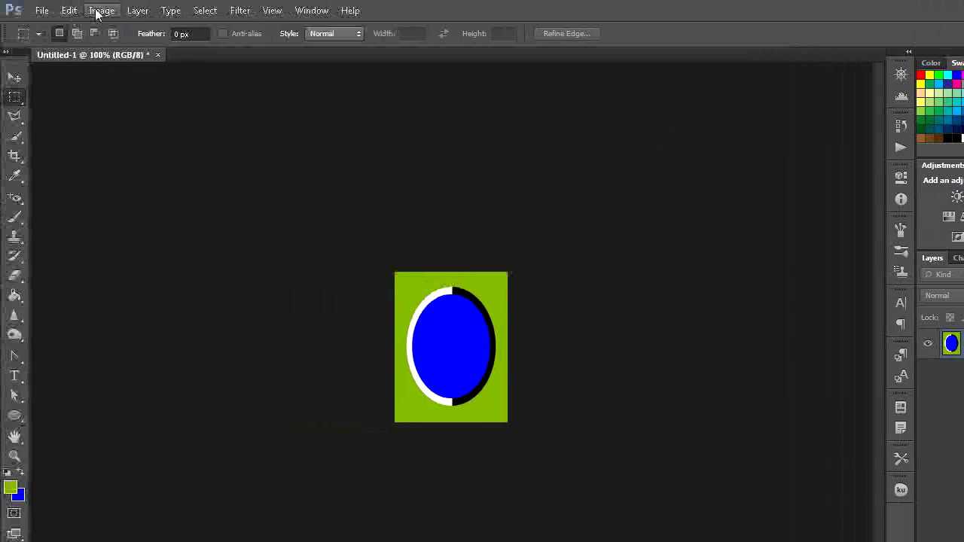
- Define the green blue-oval image as a new pattern named 'optical'
{"action": "left_click", "coordinate": [69, 10]}
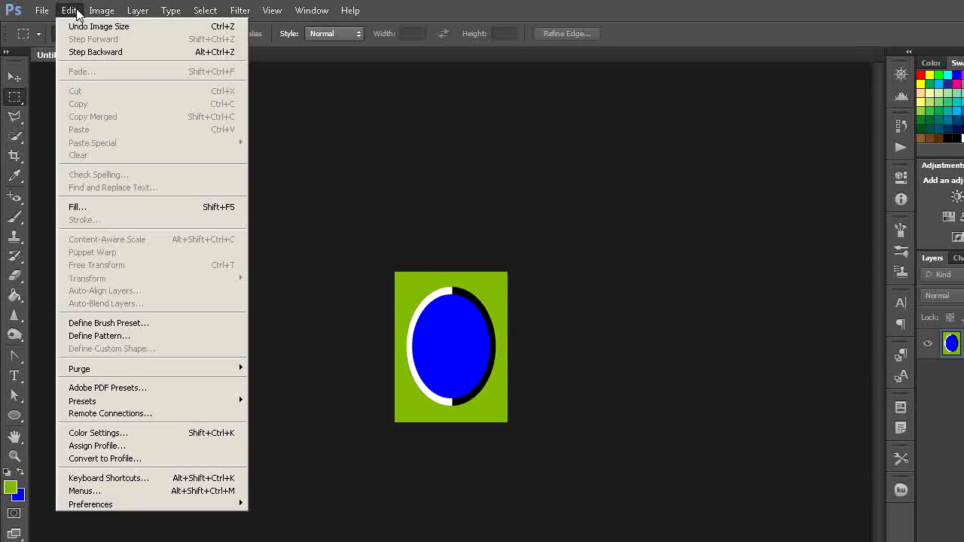
{"action": "left_click", "coordinate": [111, 336]}
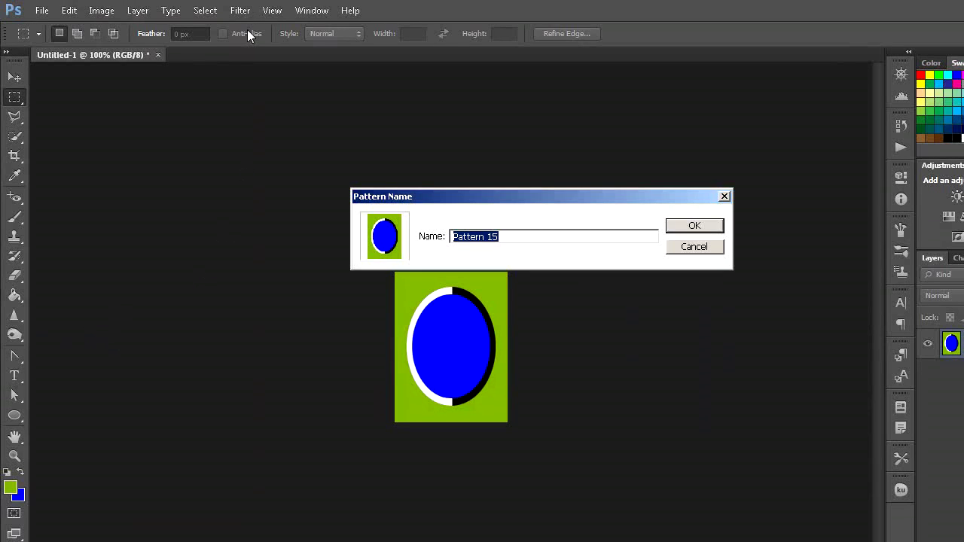
{"action": "key", "text": "BackSpace"}
{"action": "type", "text": "optical"}
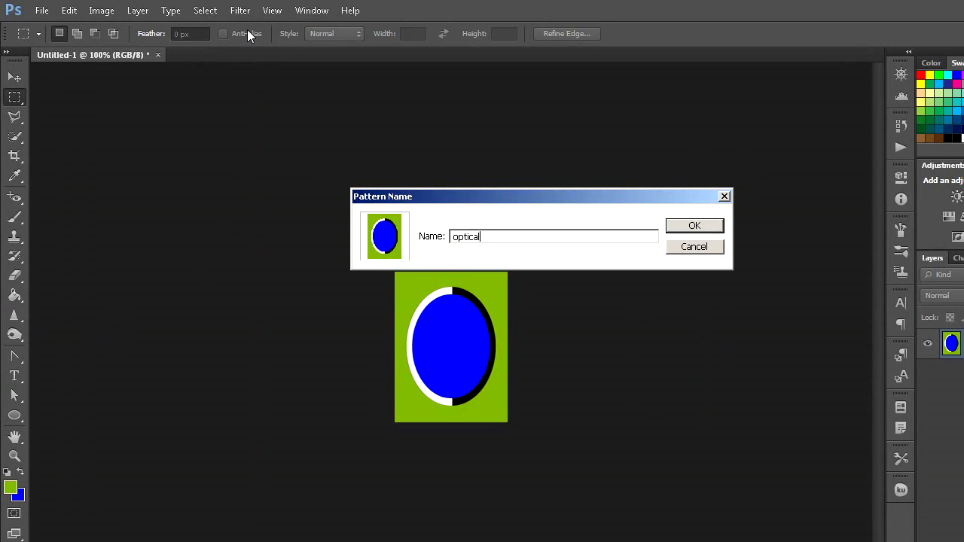
{"action": "left_click", "coordinate": [694, 226]}
- Create a new white-background document 1500 × 800 pixels at 150 ppi
{"action": "left_click", "coordinate": [42, 10]}
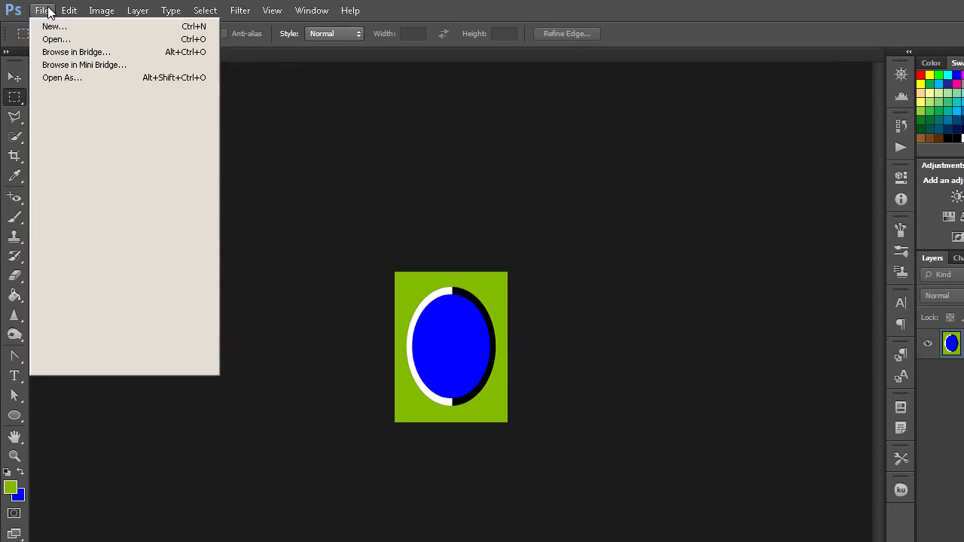
{"action": "left_click", "coordinate": [58, 36]}
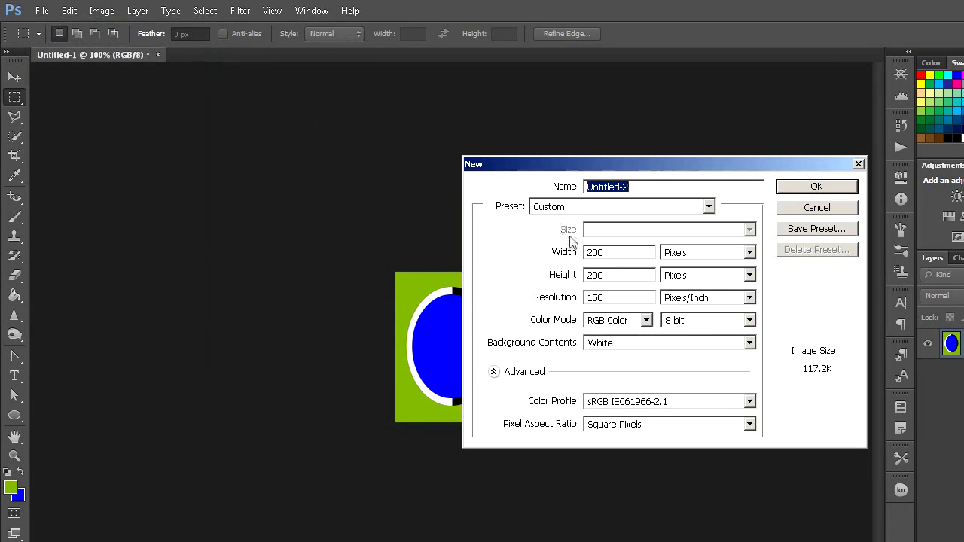
{"action": "left_click", "coordinate": [634, 257]}
{"action": "key", "text": "BackSpace"}
{"action": "key", "text": "BackSpace"}
{"action": "key", "text": "BackSpace"}
{"action": "type", "text": "150"}
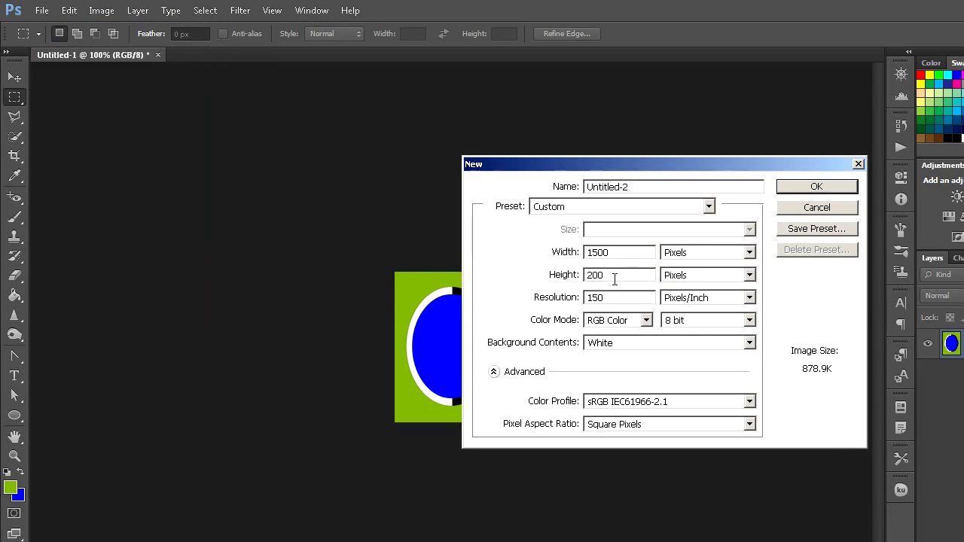
{"action": "key", "text": "BackSpace"}
{"action": "key", "text": "BackSpace"}
{"action": "key", "text": "BackSpace"}
{"action": "type", "text": "00"}
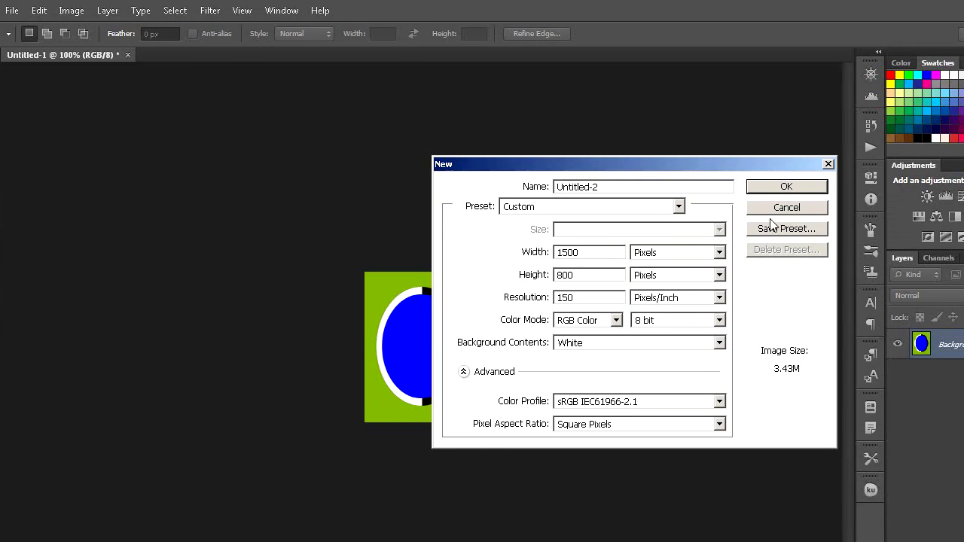
{"action": "left_click", "coordinate": [816, 186]}
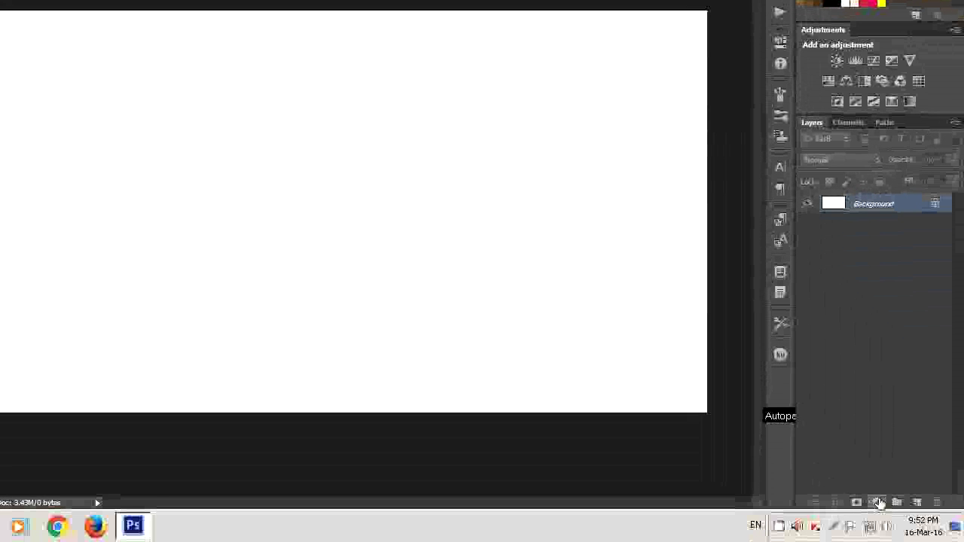
- Add a Pattern Fill layer using the optical oval pattern at 40% scale
{"action": "left_click", "coordinate": [878, 502]}
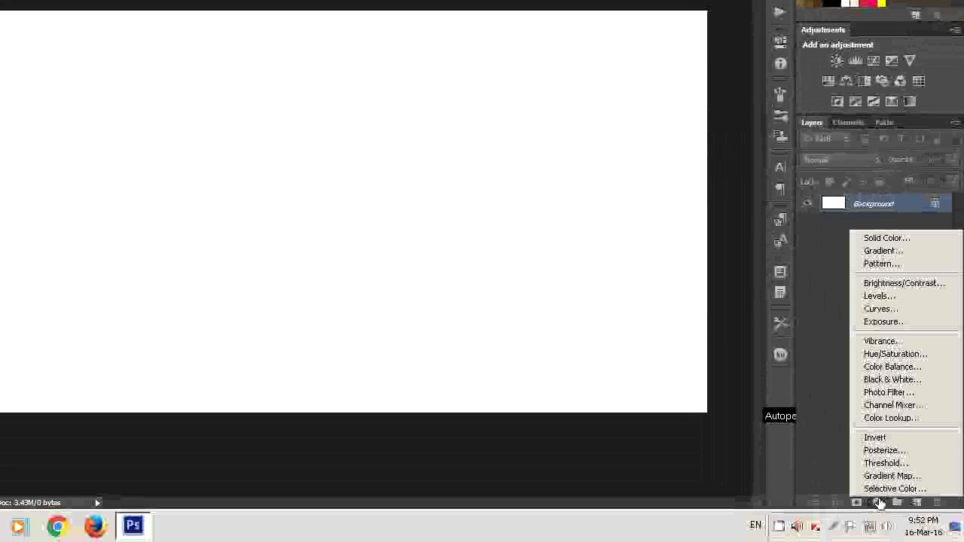
{"action": "left_click", "coordinate": [878, 265]}
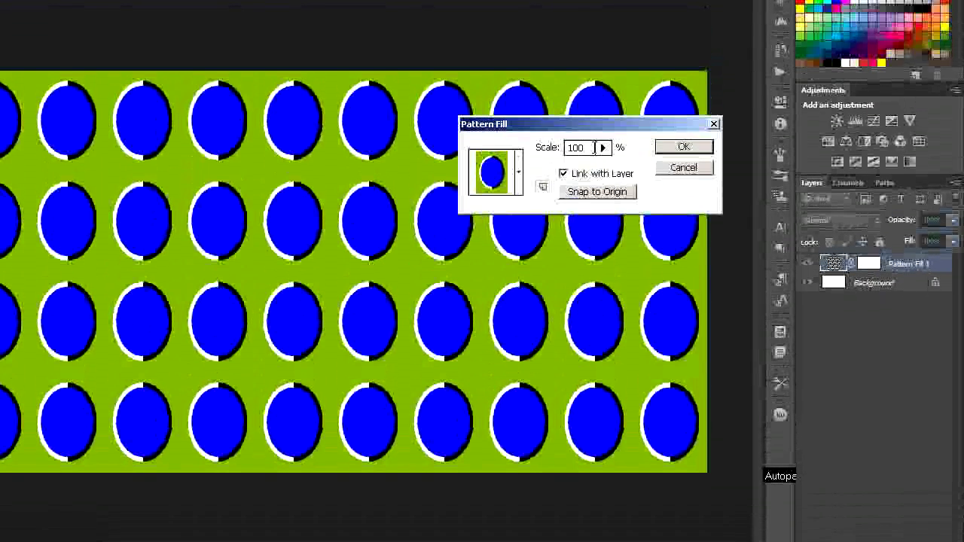
{"action": "double_click", "coordinate": [580, 147]}
{"action": "type", "text": "40"}
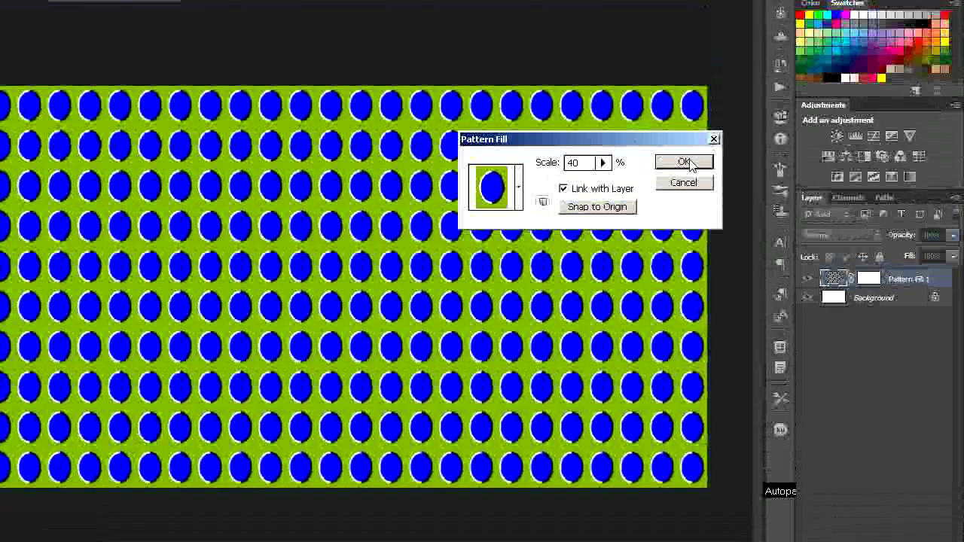
{"action": "left_click", "coordinate": [684, 162]}
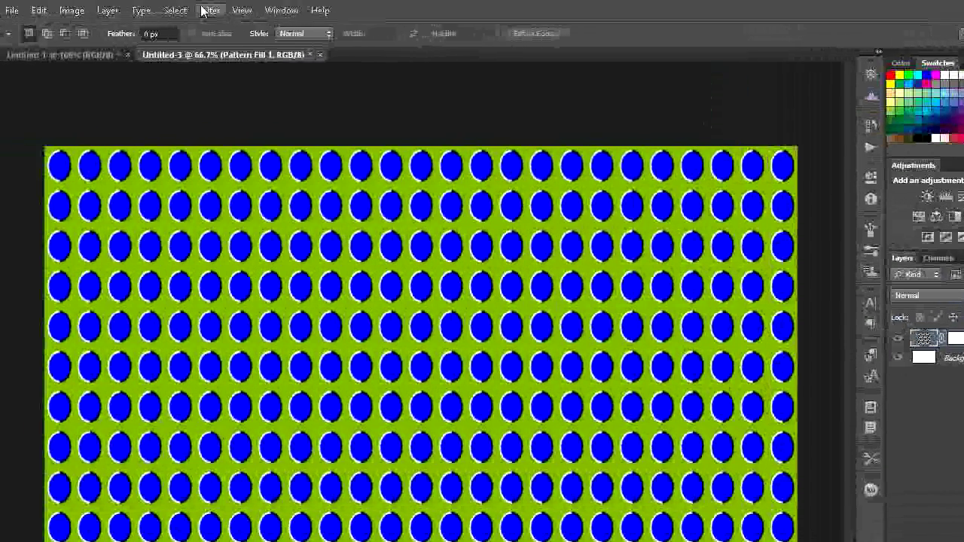
{"action": "left_click", "coordinate": [240, 10]}
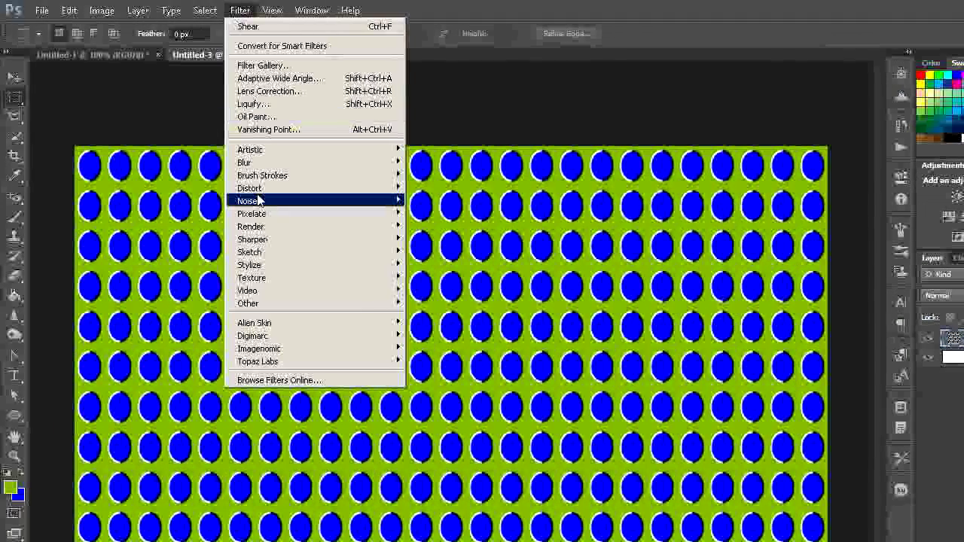
- Rasterize the pattern layer and apply Polar Coordinates, Rectangular to Polar
{"action": "mouse_move", "coordinate": [250, 188]}
{"action": "left_click", "coordinate": [444, 251]}
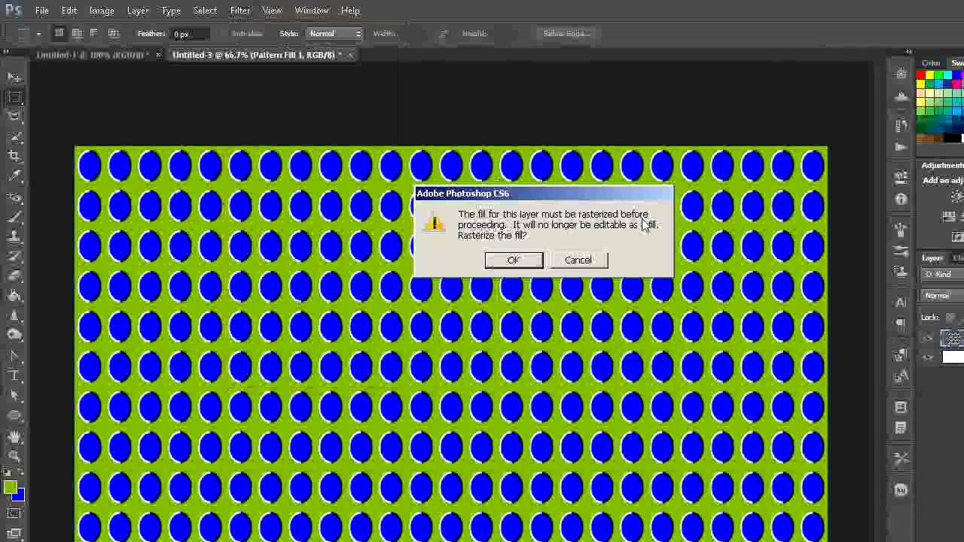
{"action": "left_click", "coordinate": [513, 261]}
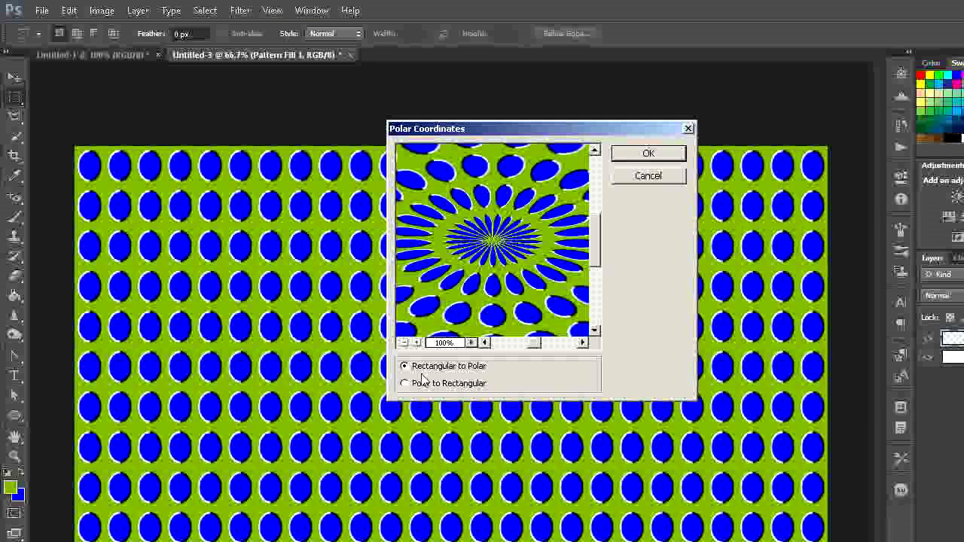
{"action": "left_click", "coordinate": [667, 154]}
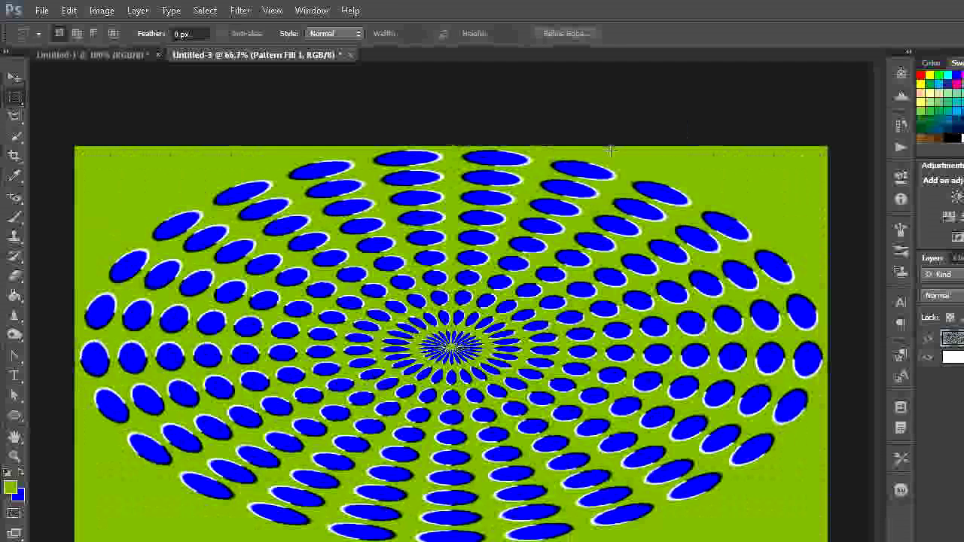
{"action": "left_click", "coordinate": [241, 11]}
- Apply a Shear with the top bent left, bottom bent right, and Wrap Around kept
{"action": "mouse_move", "coordinate": [249, 188]}
{"action": "left_click", "coordinate": [430, 277]}
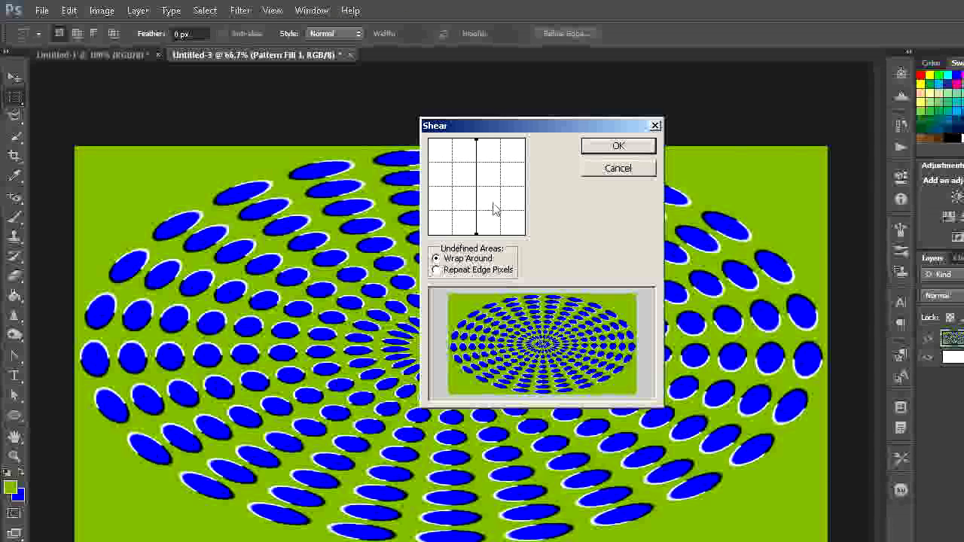
{"action": "left_click_drag", "start_coordinate": [477, 142], "coordinate": [465, 141]}
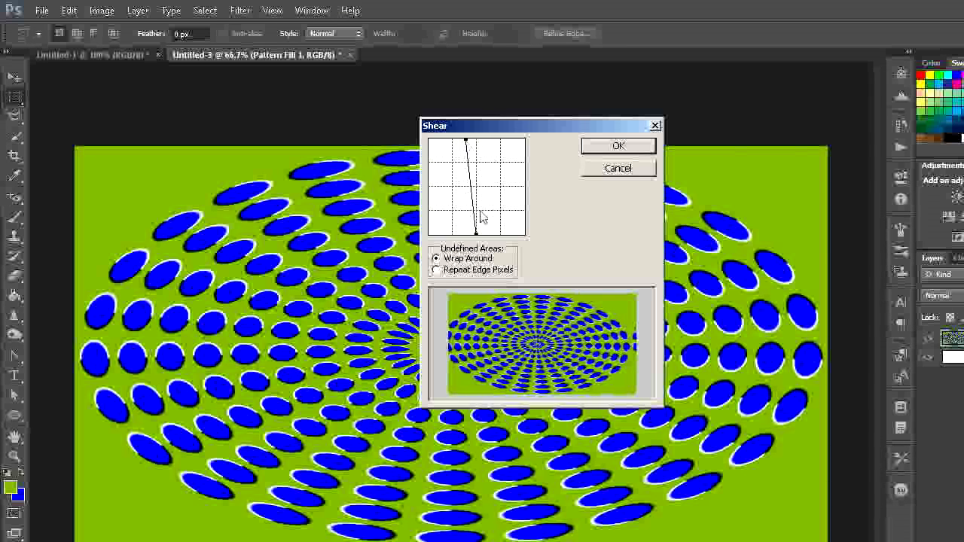
{"action": "left_click_drag", "start_coordinate": [476, 233], "coordinate": [486, 234]}
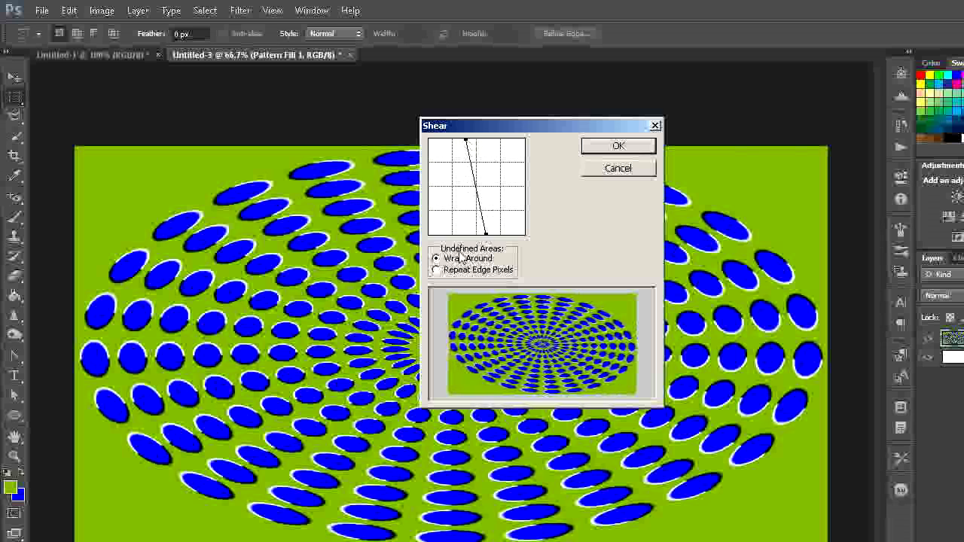
{"action": "left_click", "coordinate": [466, 141]}
{"action": "left_click", "coordinate": [614, 146]}
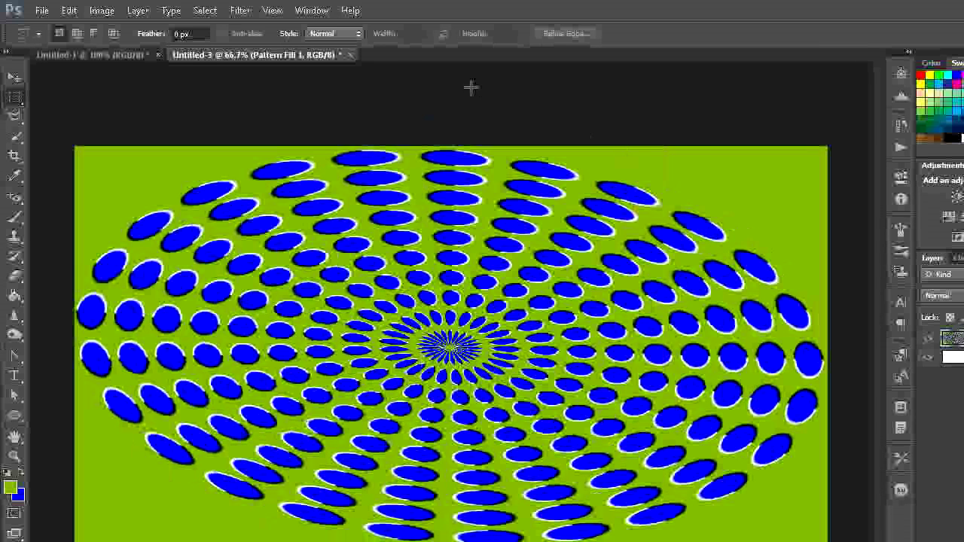